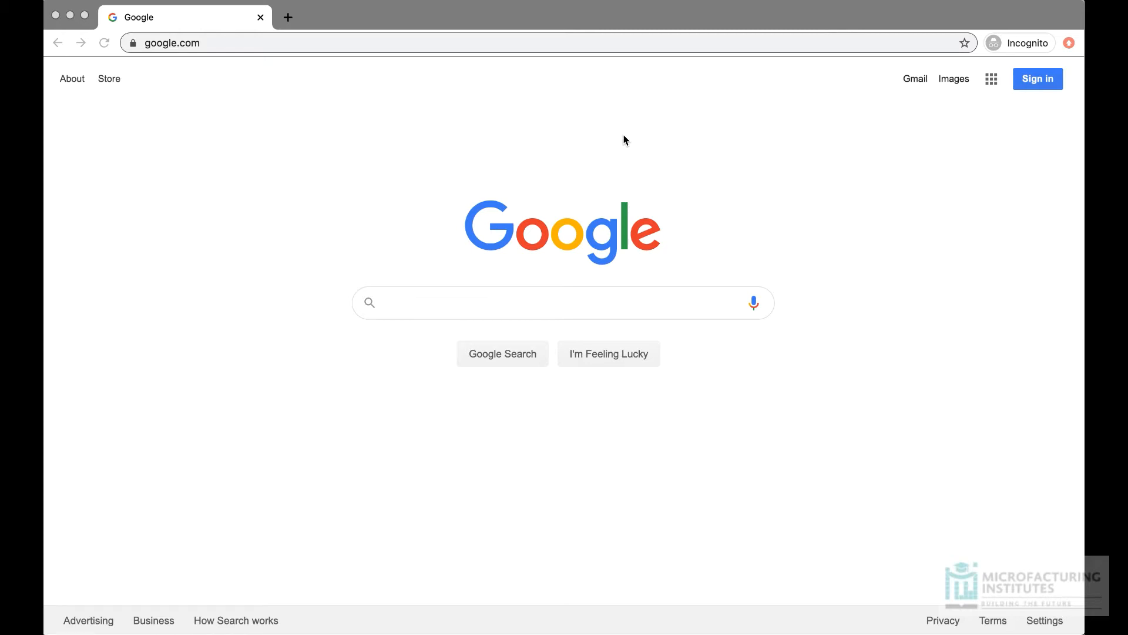
- Join the shelly1pm-766A5F Wi-Fi network and open the device page at 192.168.33.1
left_click(868, 0)
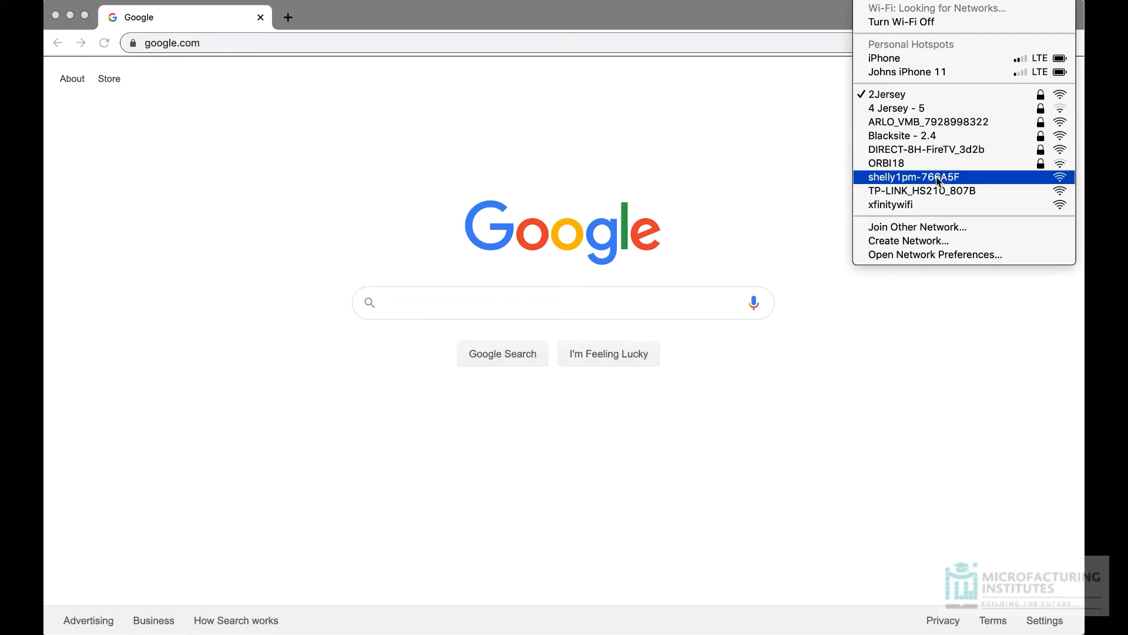
left_click(934, 178)
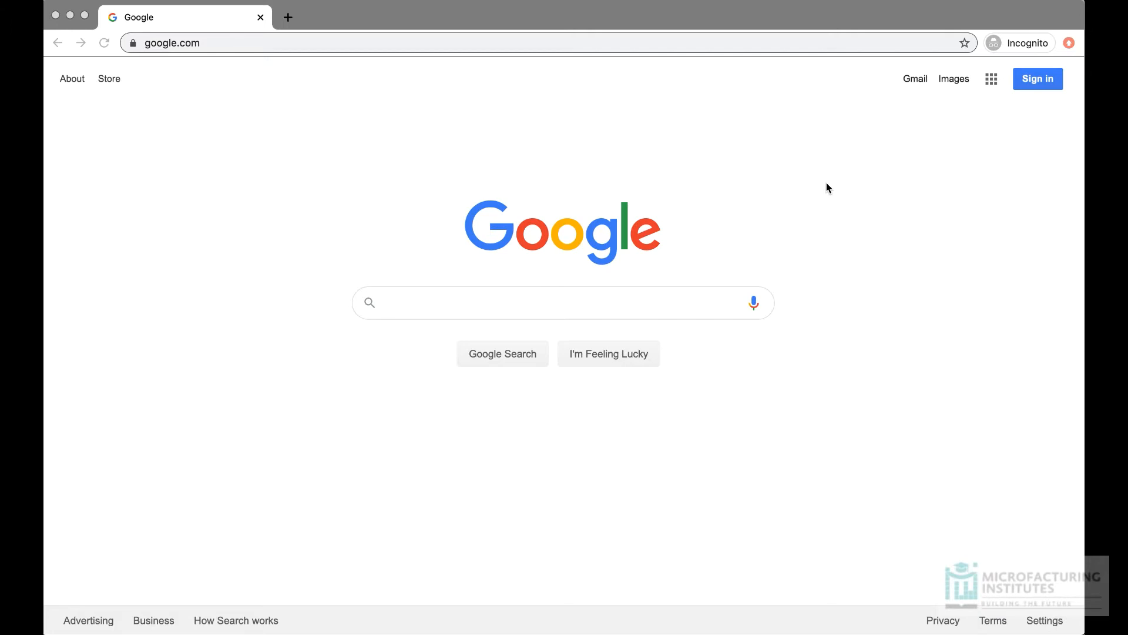
left_click(378, 40)
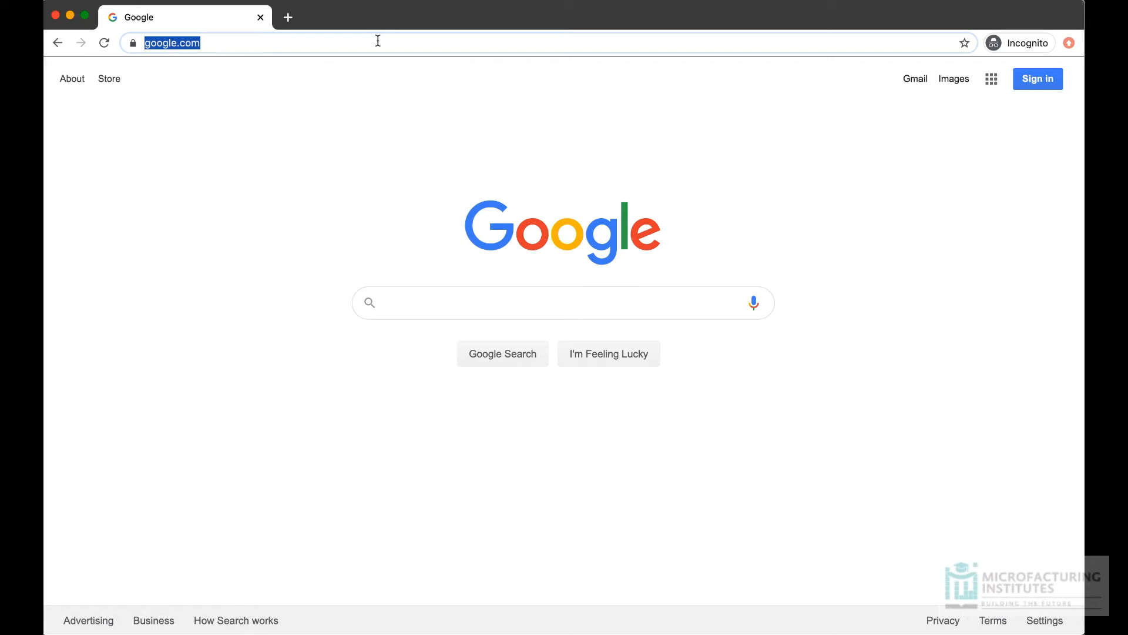
type("192.")
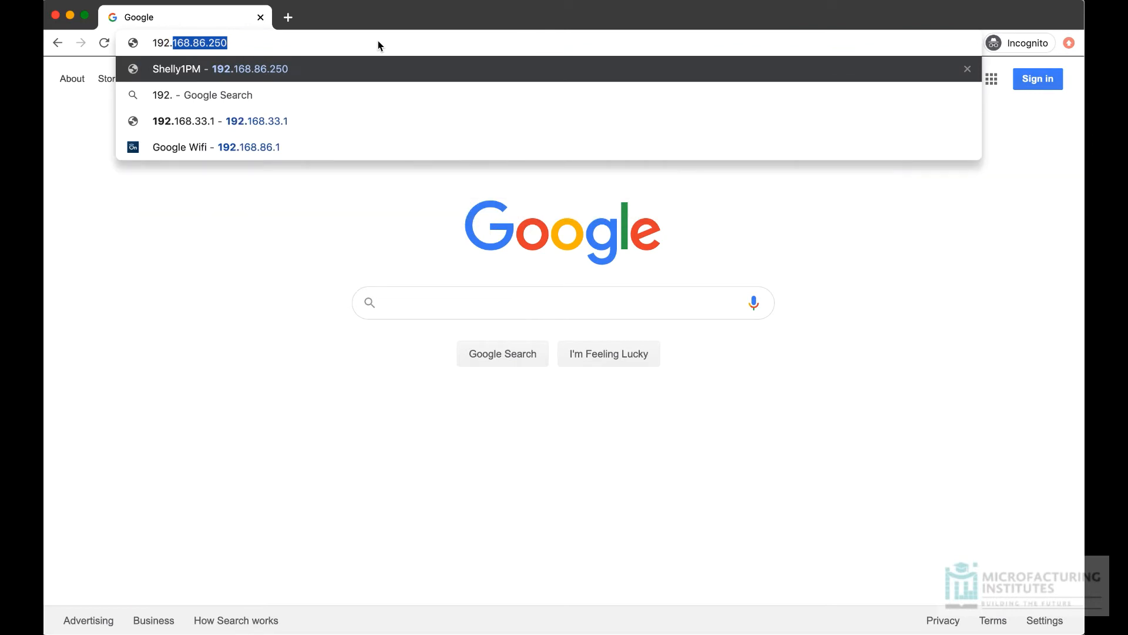
type(".168.")
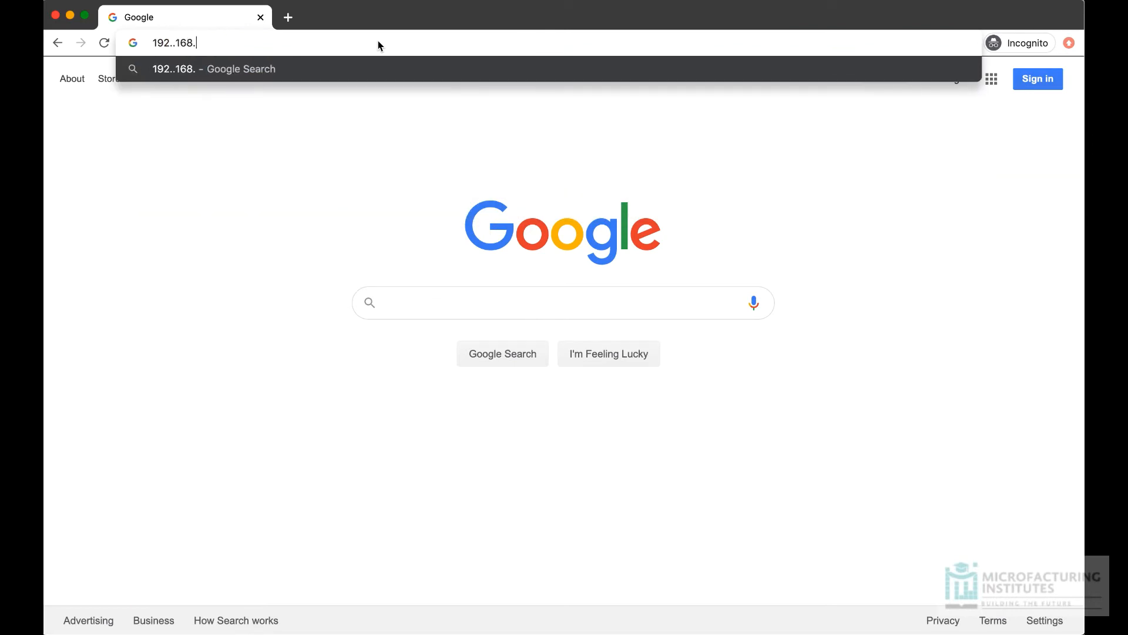
type("33.1")
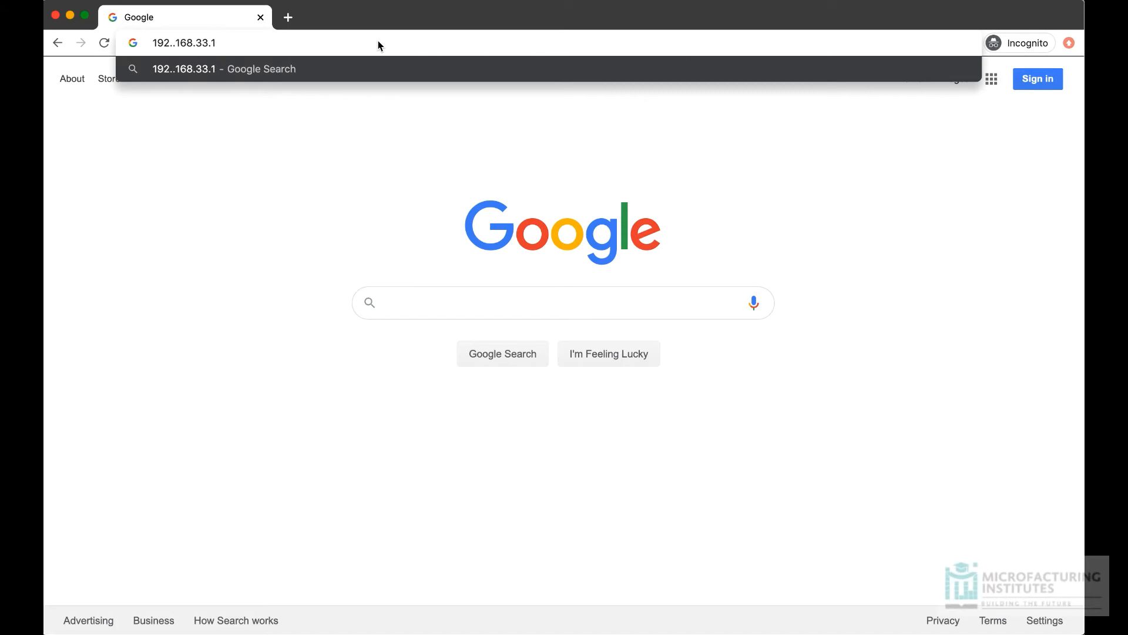
key("Return")
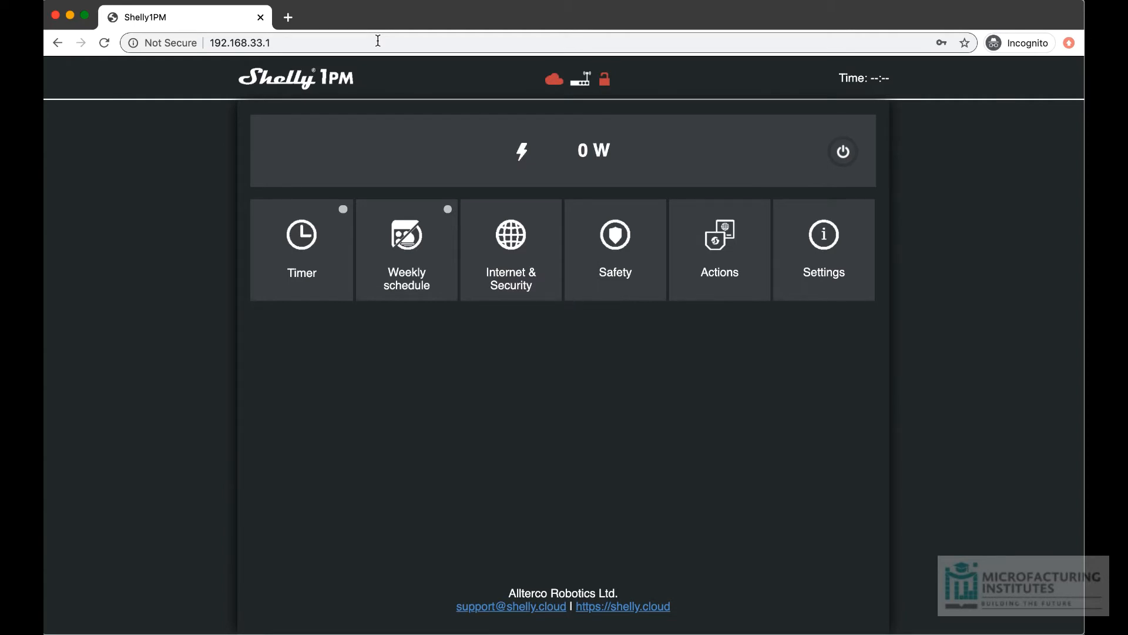
- In the Internet & Security settings, enable connecting the Shelly device to an existing WiFi network in client mode
left_click(520, 249)
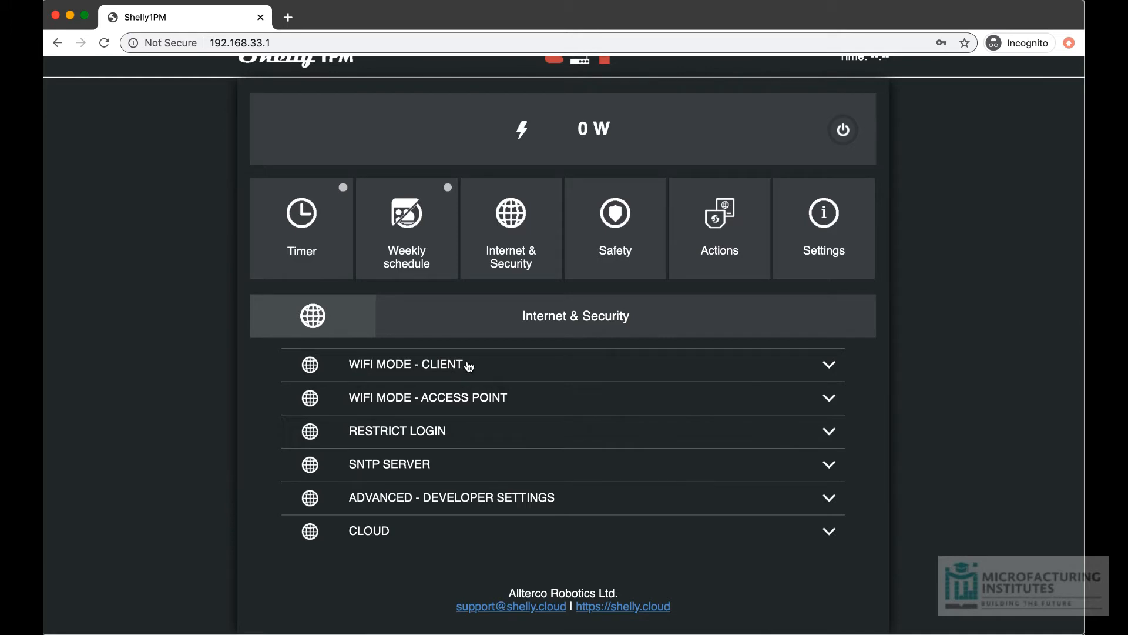
left_click(468, 365)
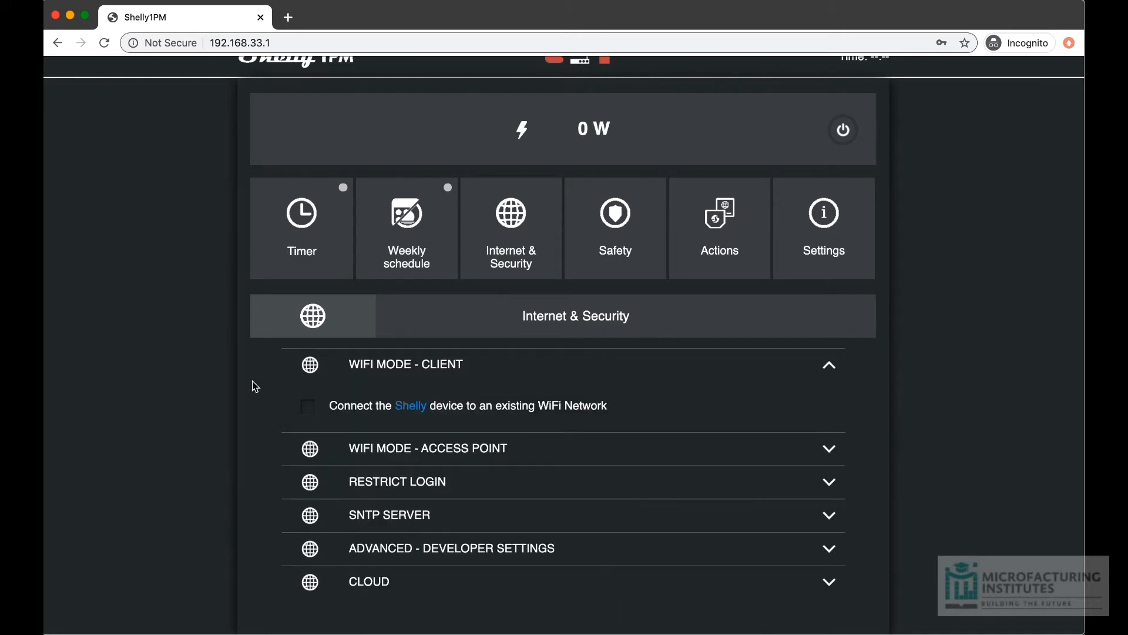
scroll(254, 385, "down", 2)
left_click(308, 357)
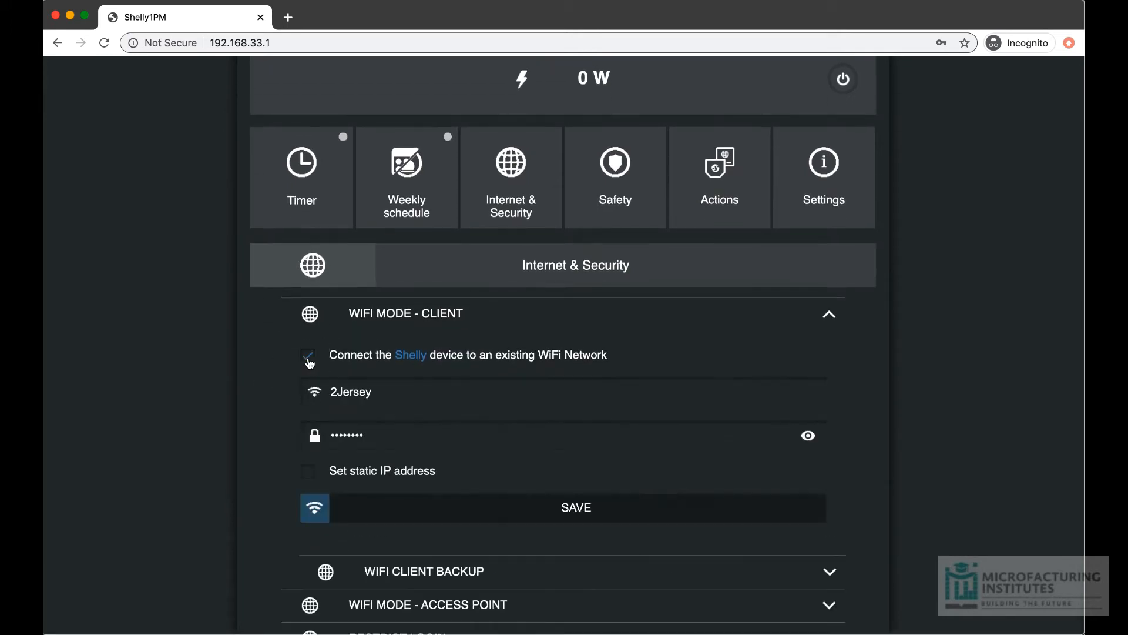
scroll(309, 361, "down", 1)
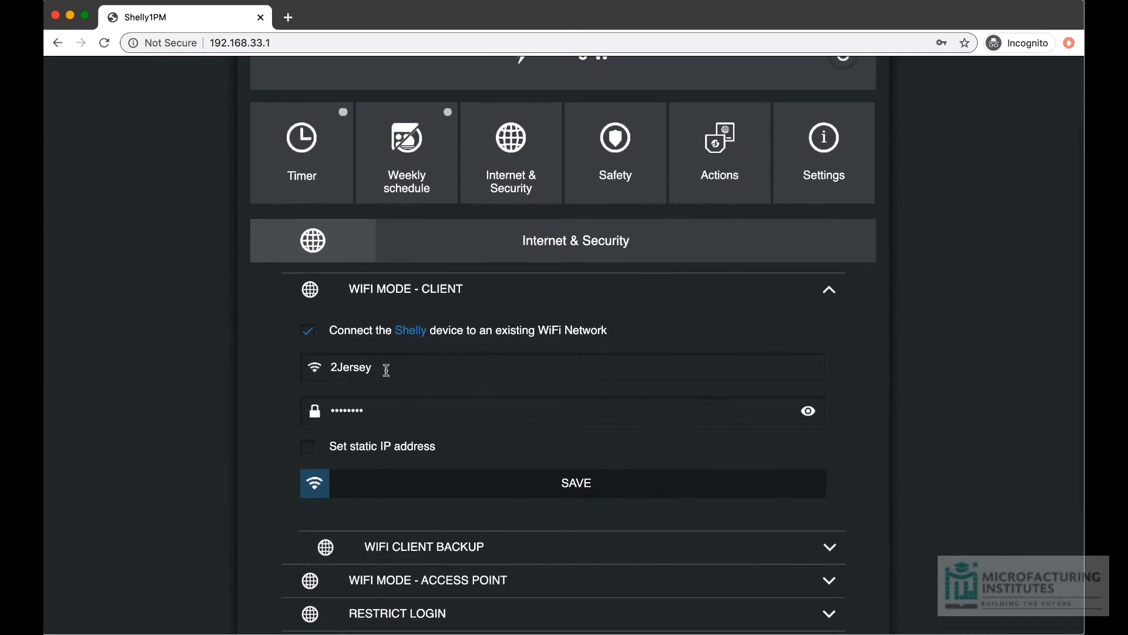
- Set the WiFi client network name to 2Jersey, enter the Wi-Fi password and save the connection settings
double_click(332, 368)
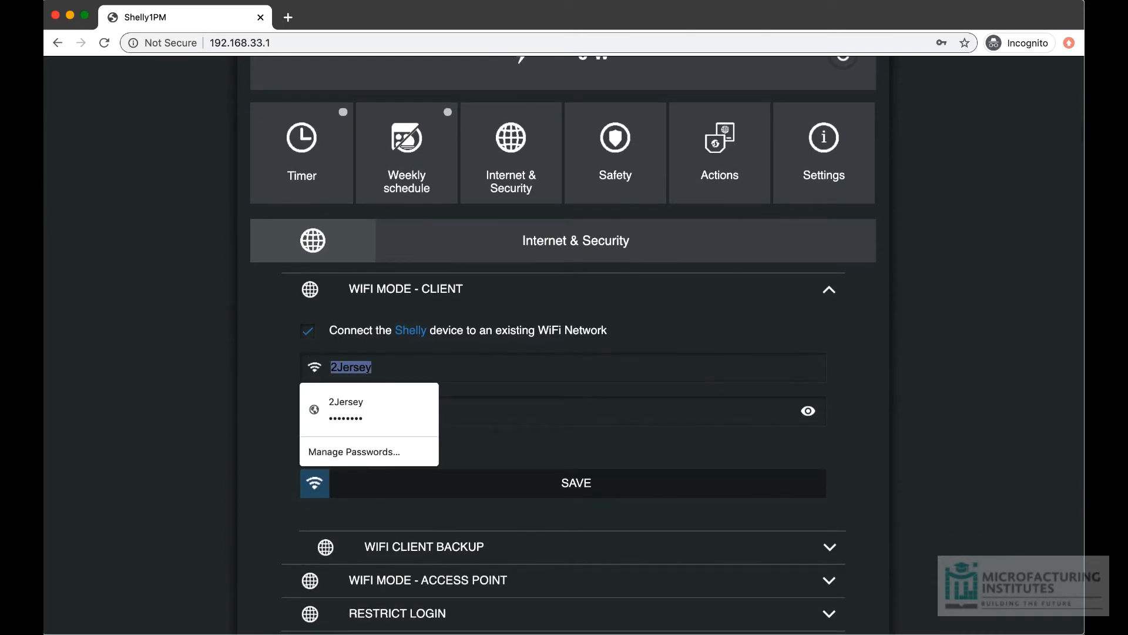
type("2Jersey")
key("Tab")
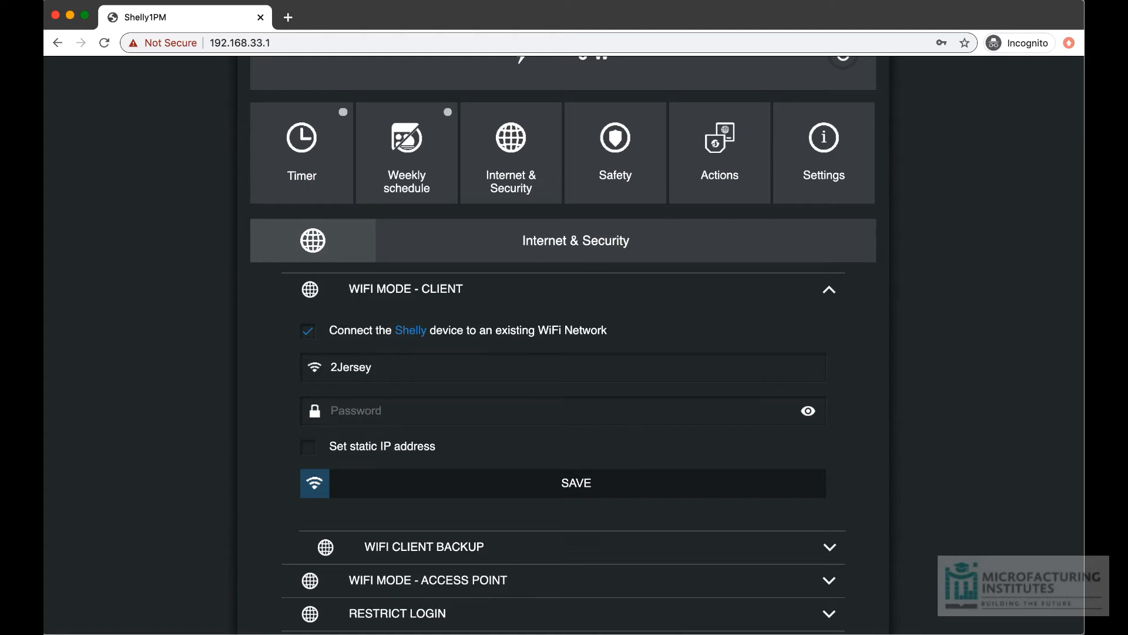
type("••••••••••")
left_click(570, 491)
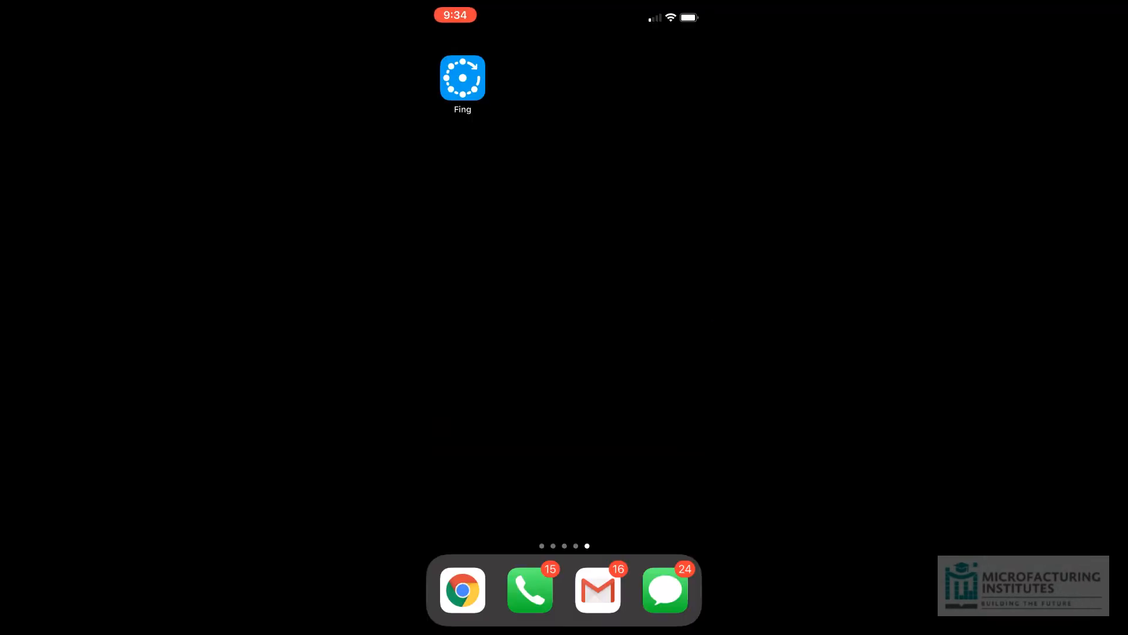
- Switch to Fing on the phone, scan the 2Jersey network and look through the device list for the Shelly's address
left_click(463, 77)
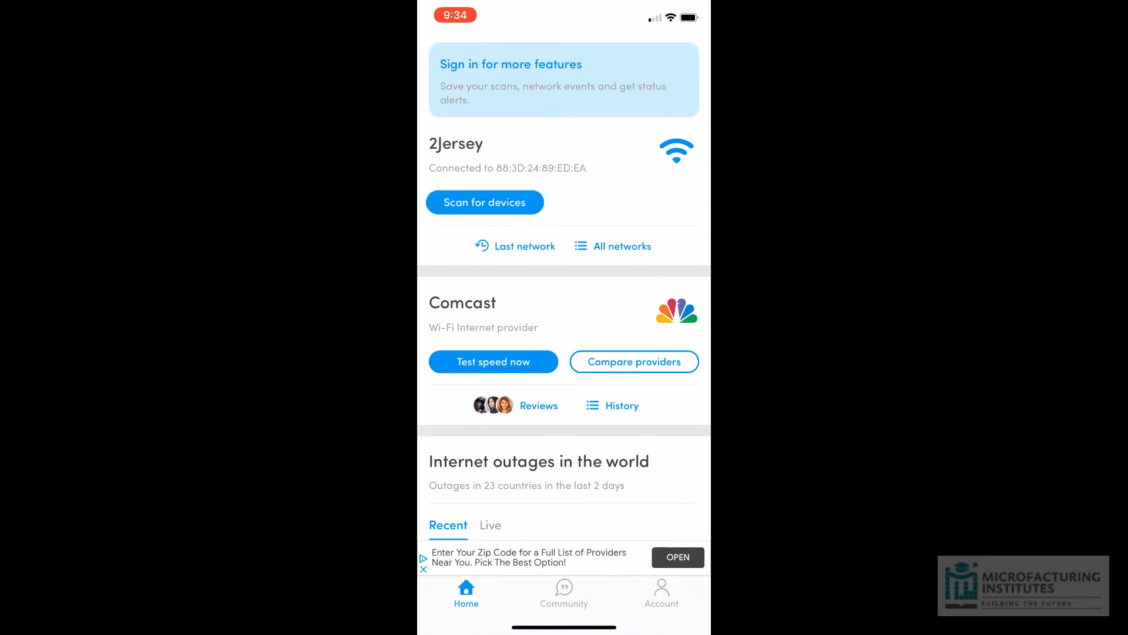
left_click(485, 202)
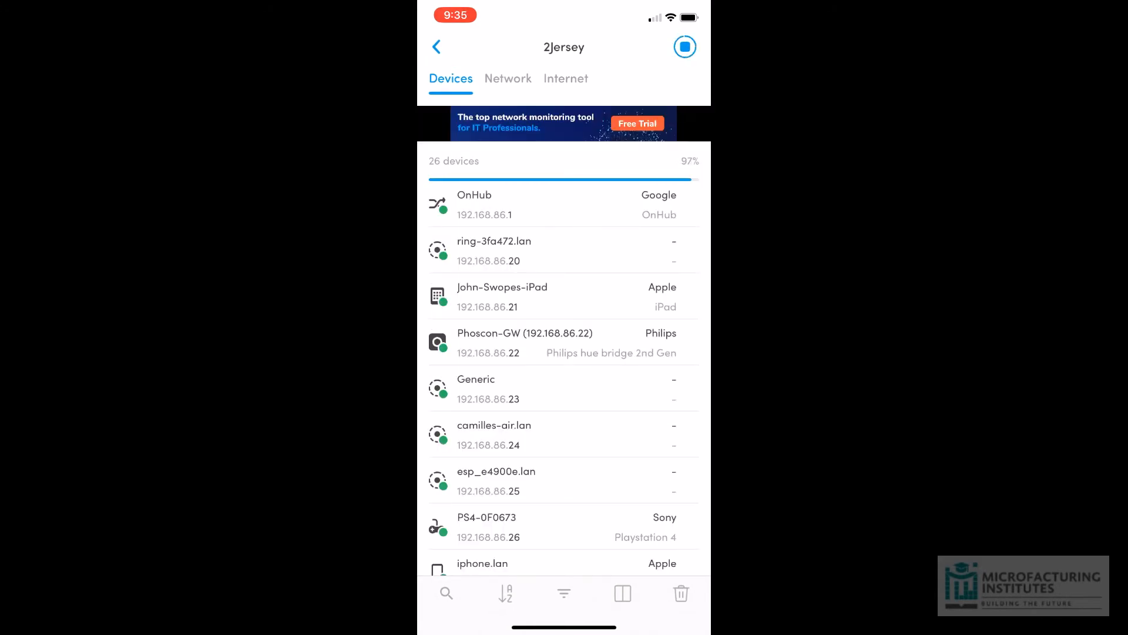
scroll(565, 358, "down", 10)
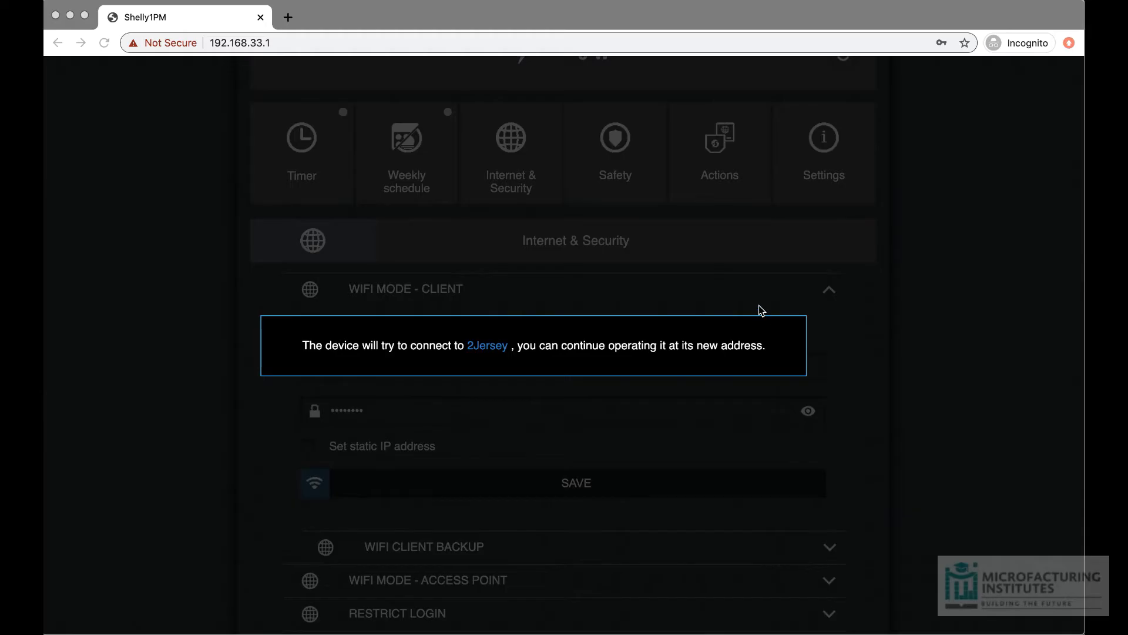
- Switch to the blank text note, write down the address 192.168.86.250 and copy it
key("super+Tab")
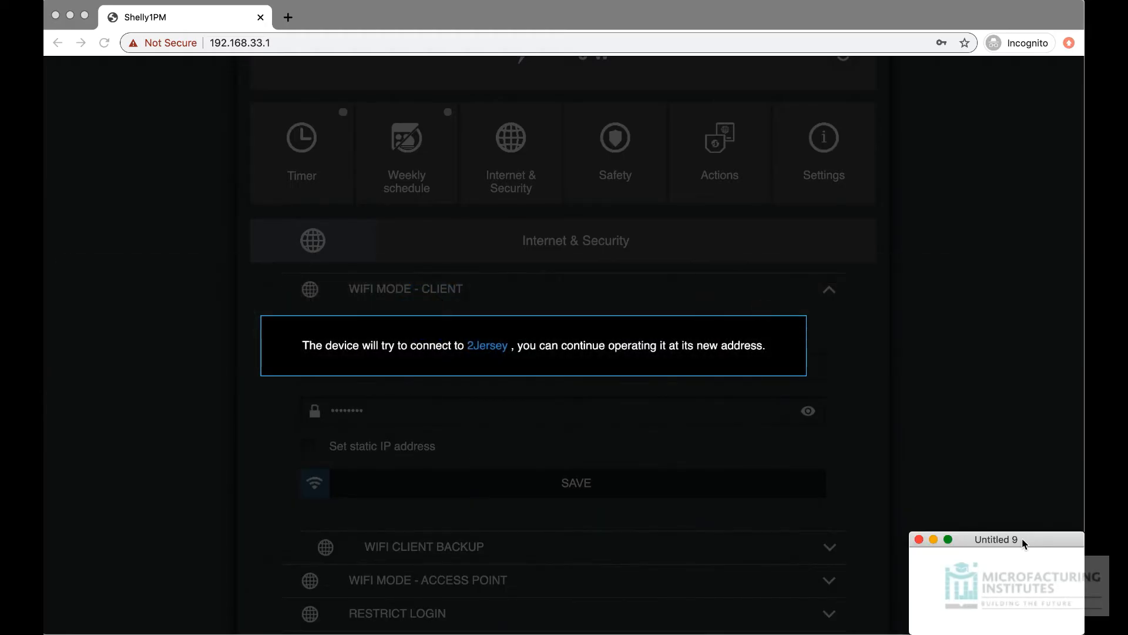
left_click_drag(1022, 539, 922, 423)
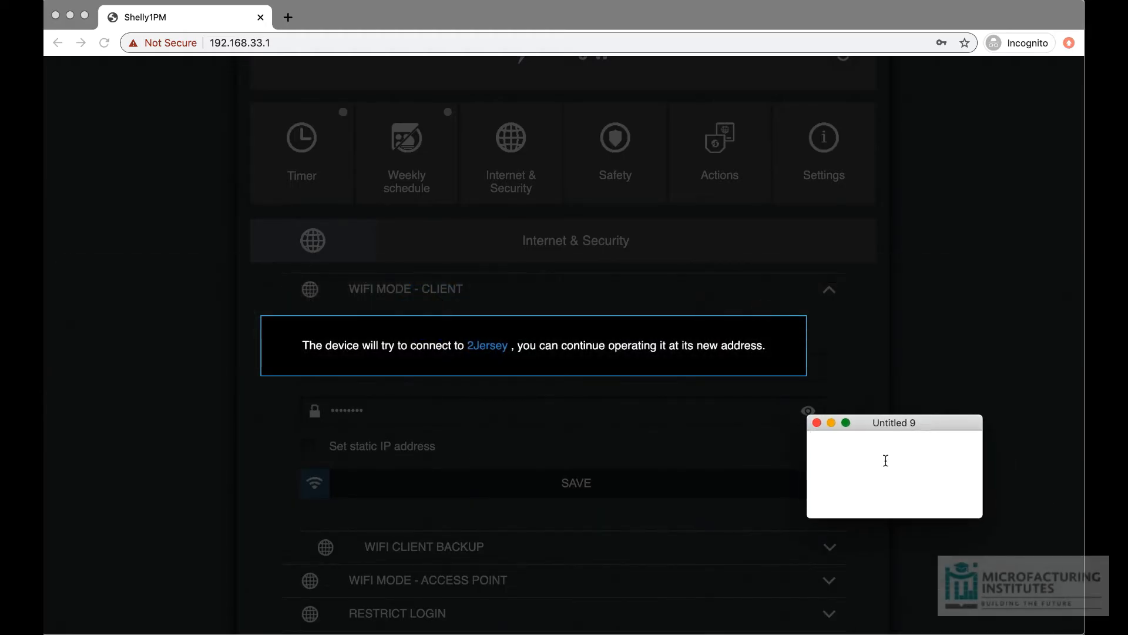
type("192.168.")
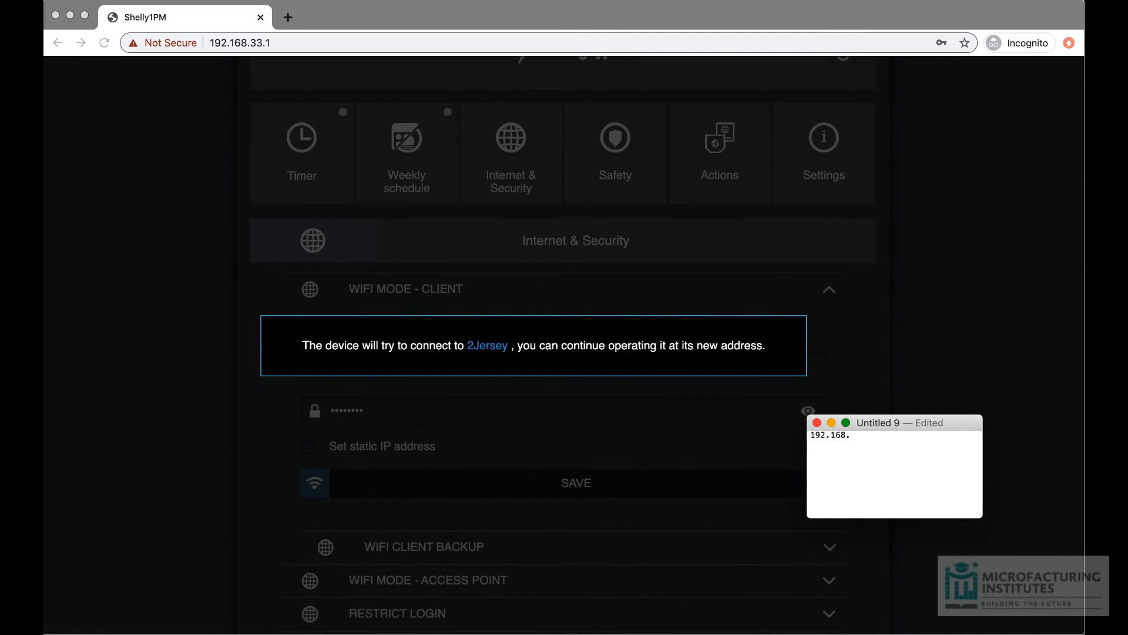
type("86.250")
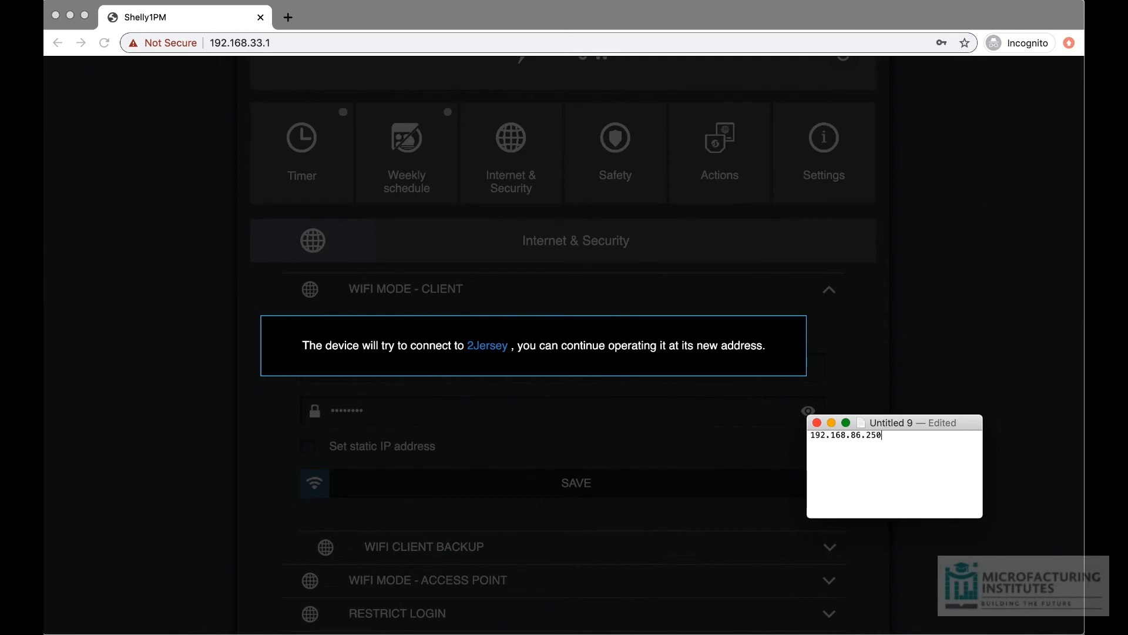
key("super+a")
key("super+c")
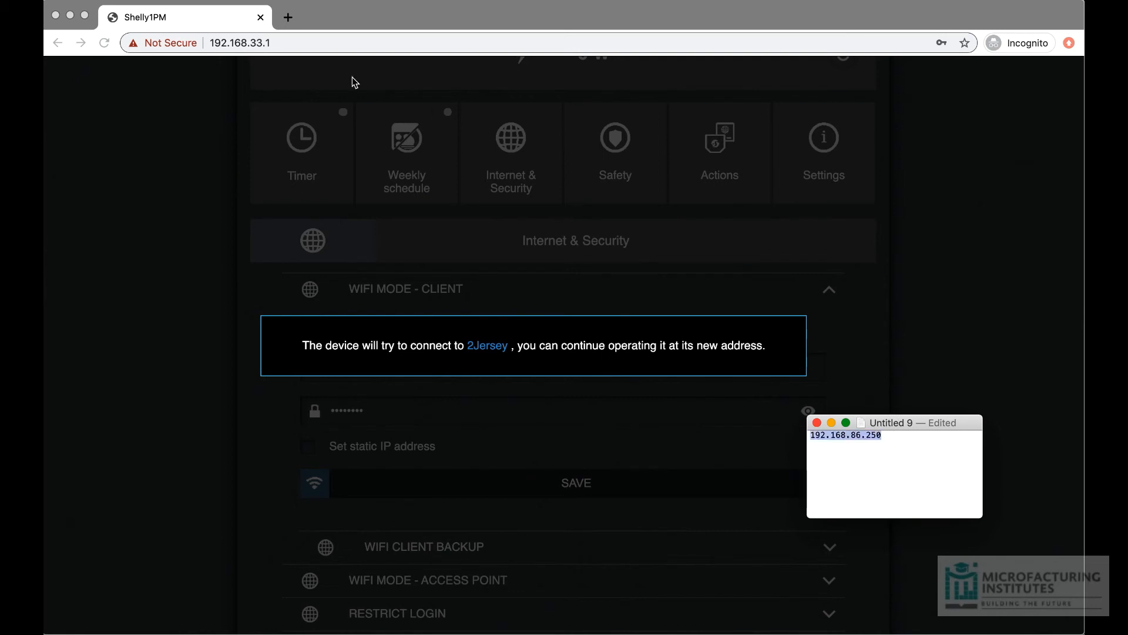
- Switch to the browser and open the Shelly's new address, 192.168.86.250, from the copied text
left_click(302, 44)
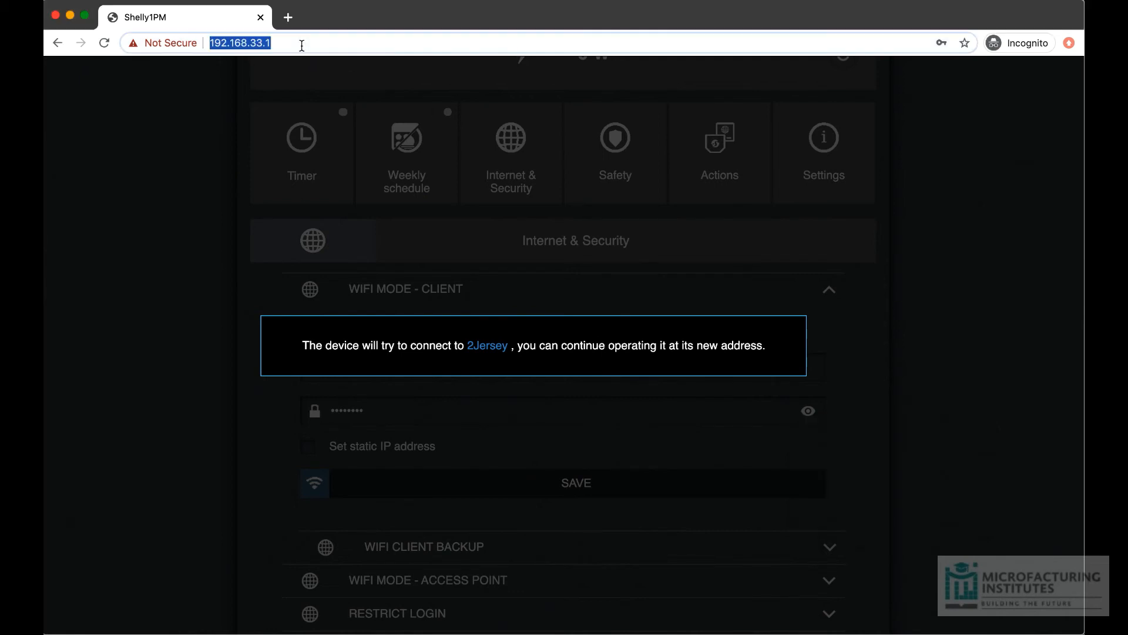
key("super+v")
key("Return")
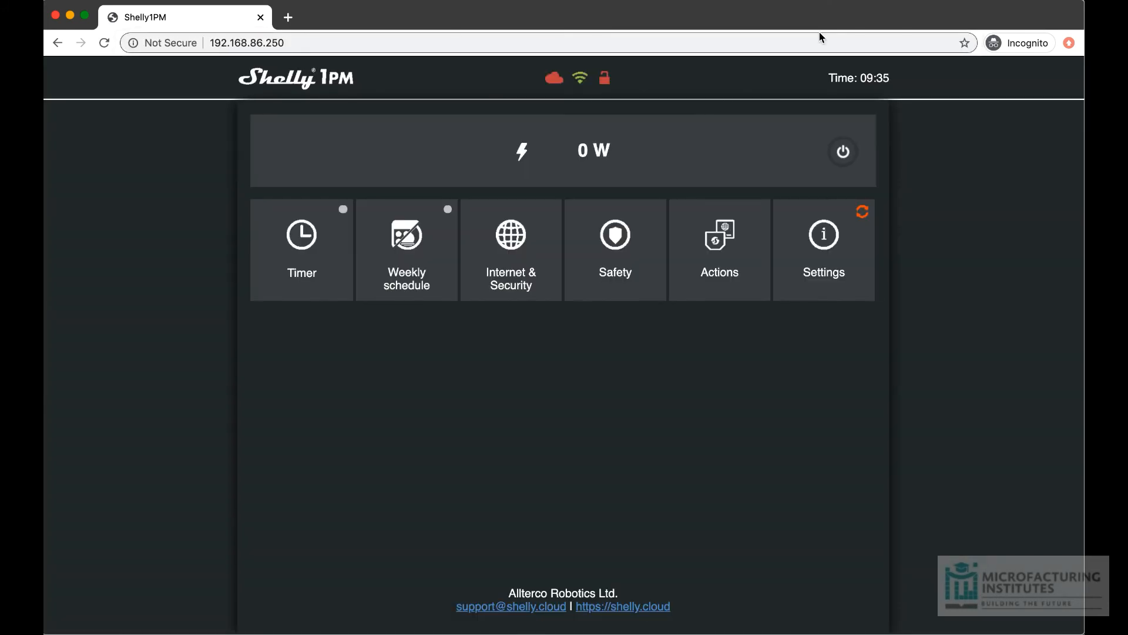
- Check which Wi-Fi network the computer is using and the address of the open Shelly page
left_click(868, 1)
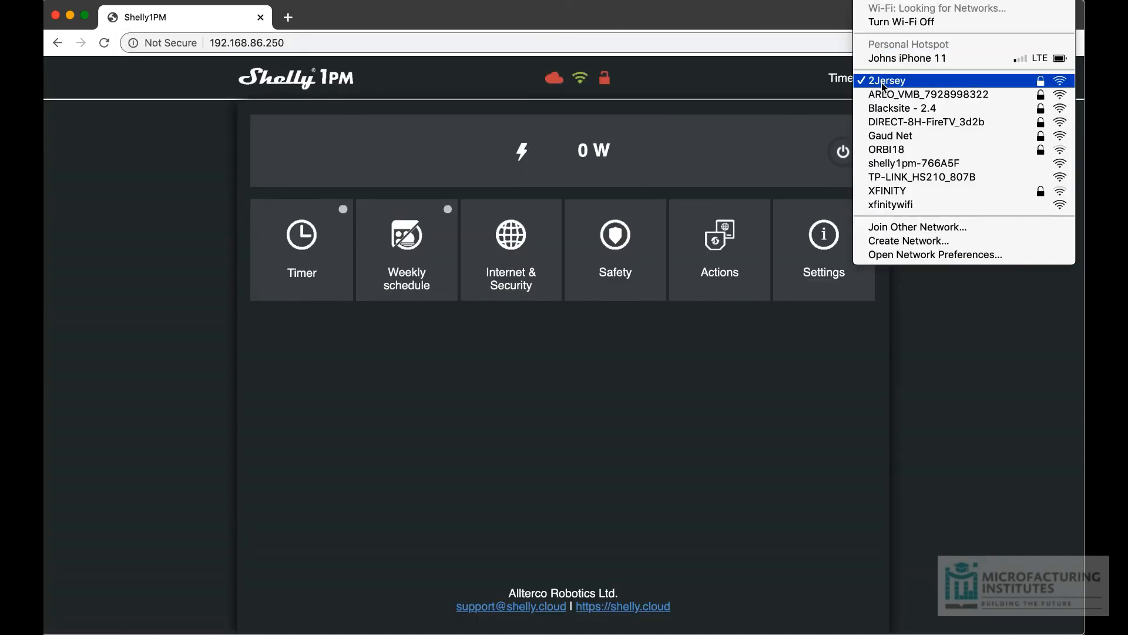
left_click(148, 191)
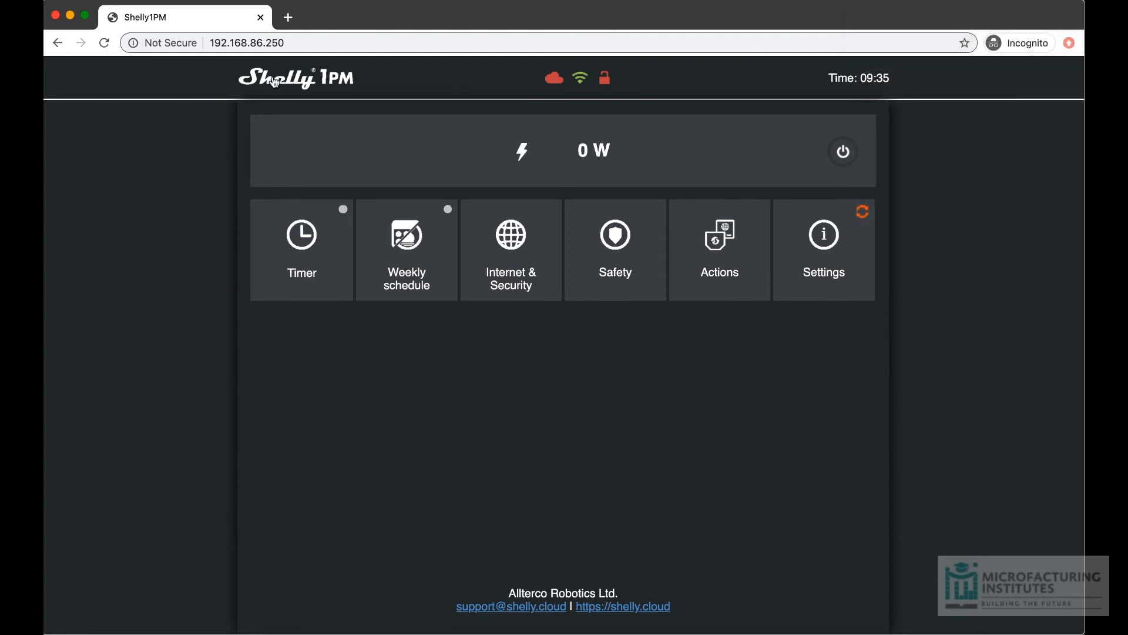
left_click(298, 44)
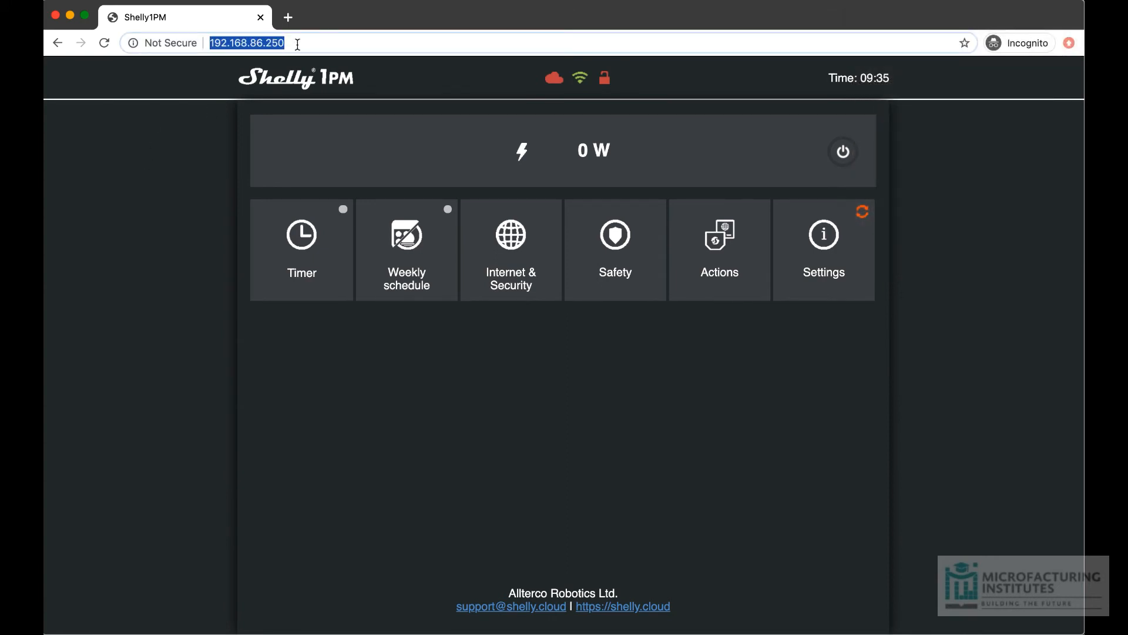
left_click(146, 222)
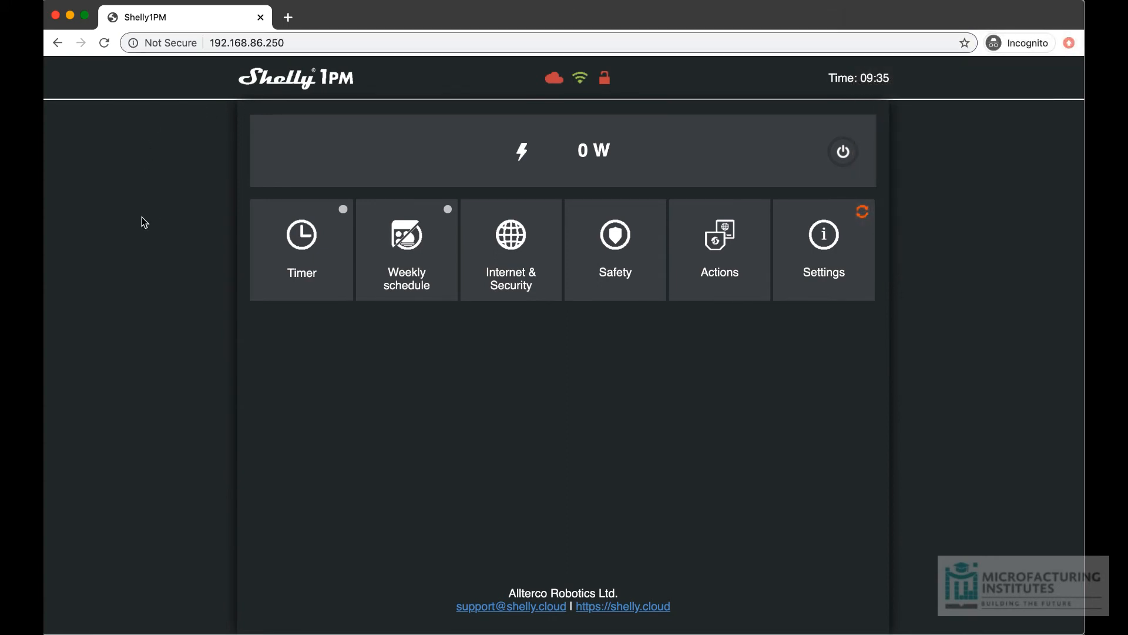
- Open the Internet & Security settings and review the WiFi Mode - Client section
left_click(526, 249)
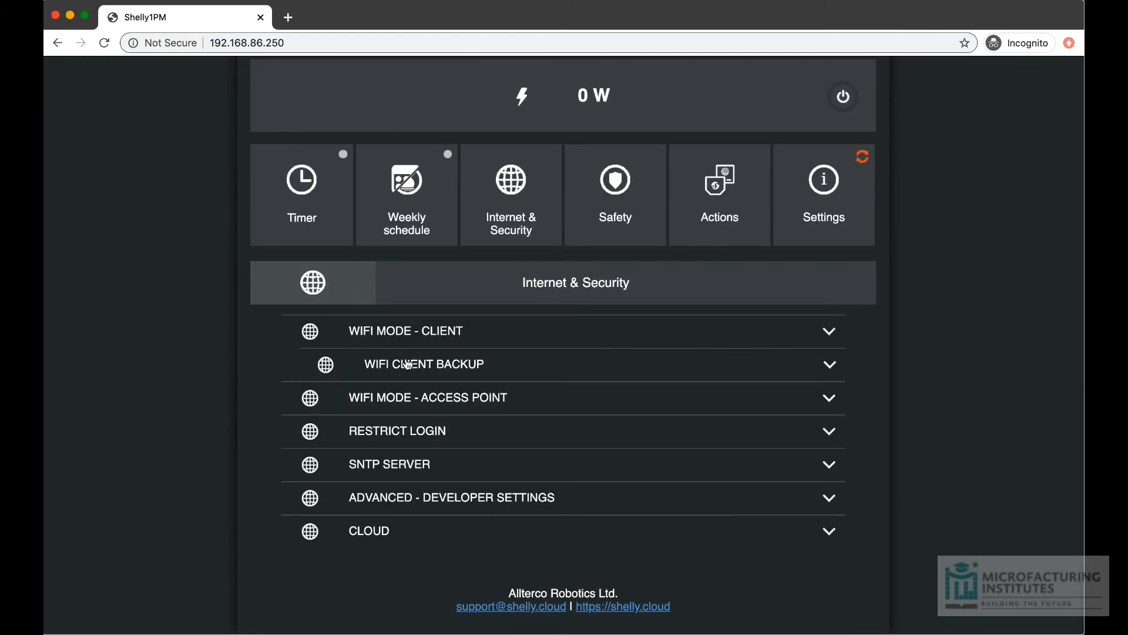
left_click(410, 333)
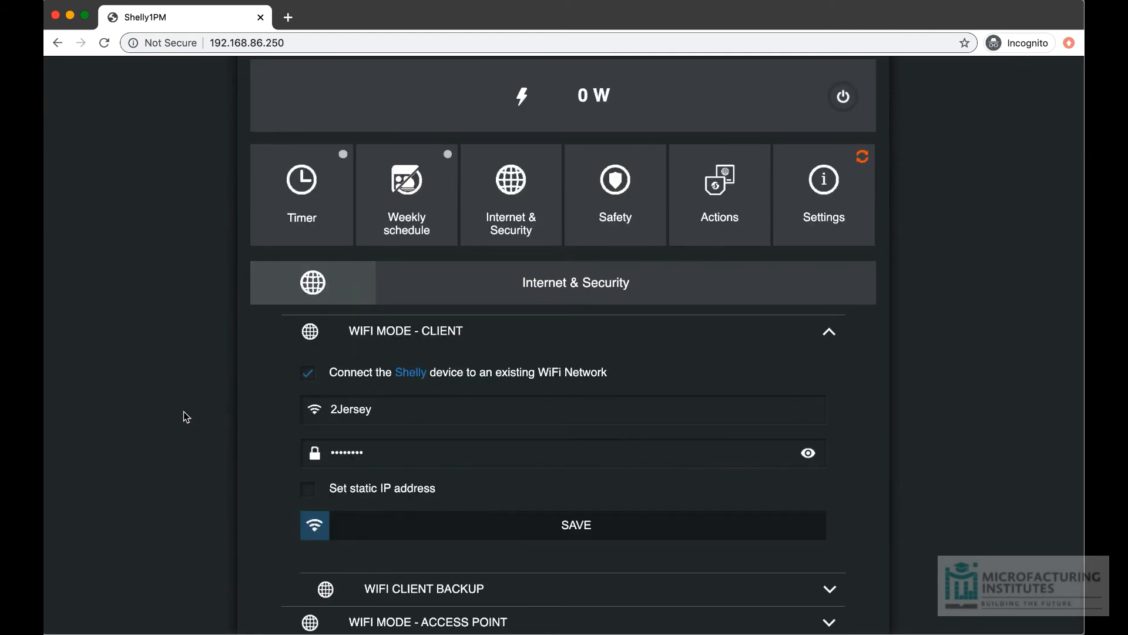
scroll(181, 411, "down", 4)
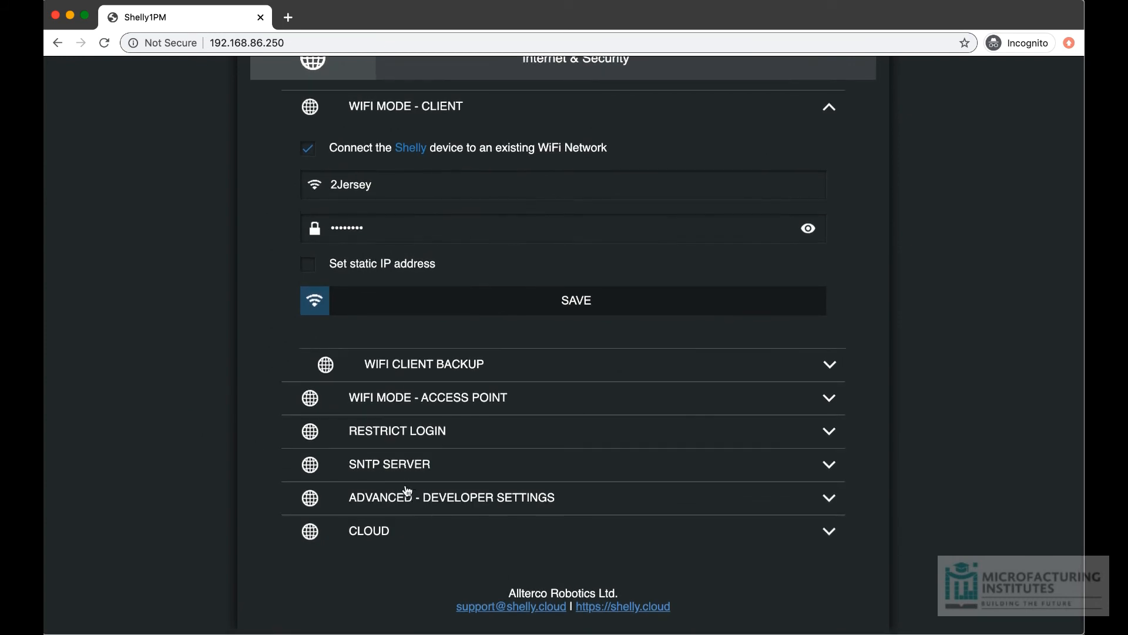
- Expand Advanced - Developer Settings and examine the MQTT options, including the credentials, server and reconnect timeouts
left_click(407, 504)
scroll(222, 491, "down", 5)
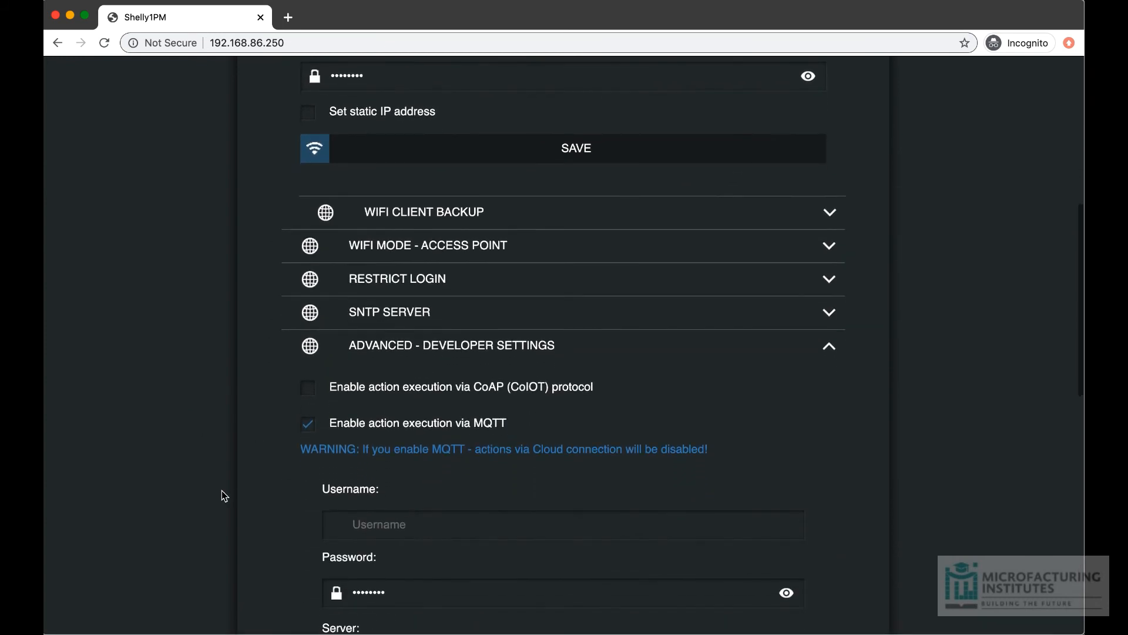
scroll(221, 491, "down", 1)
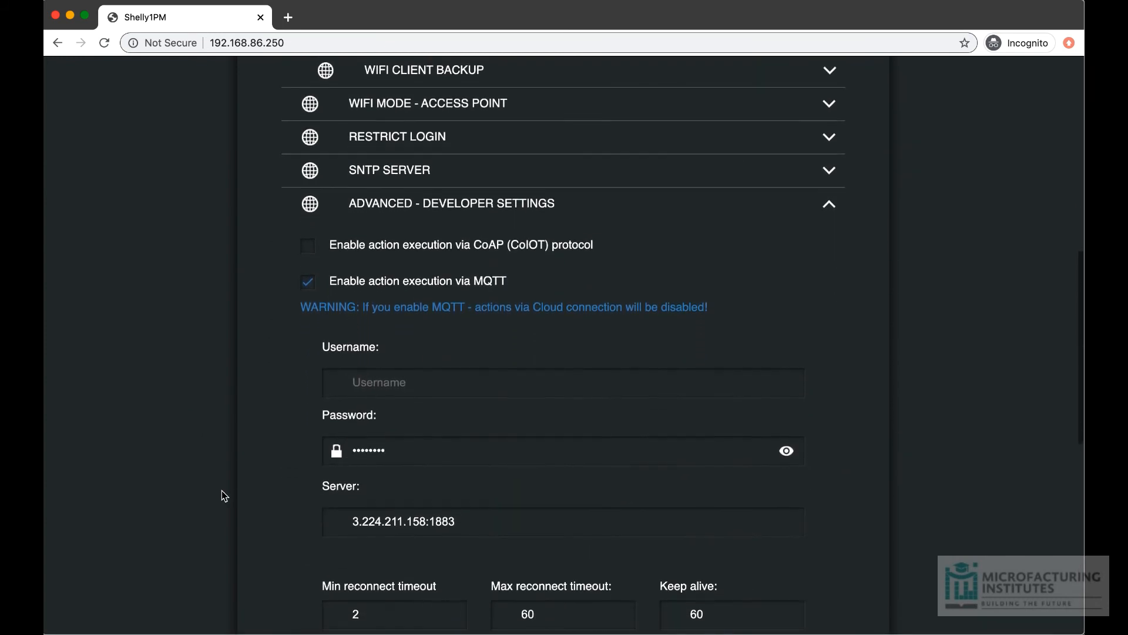
scroll(222, 494, "down", 1)
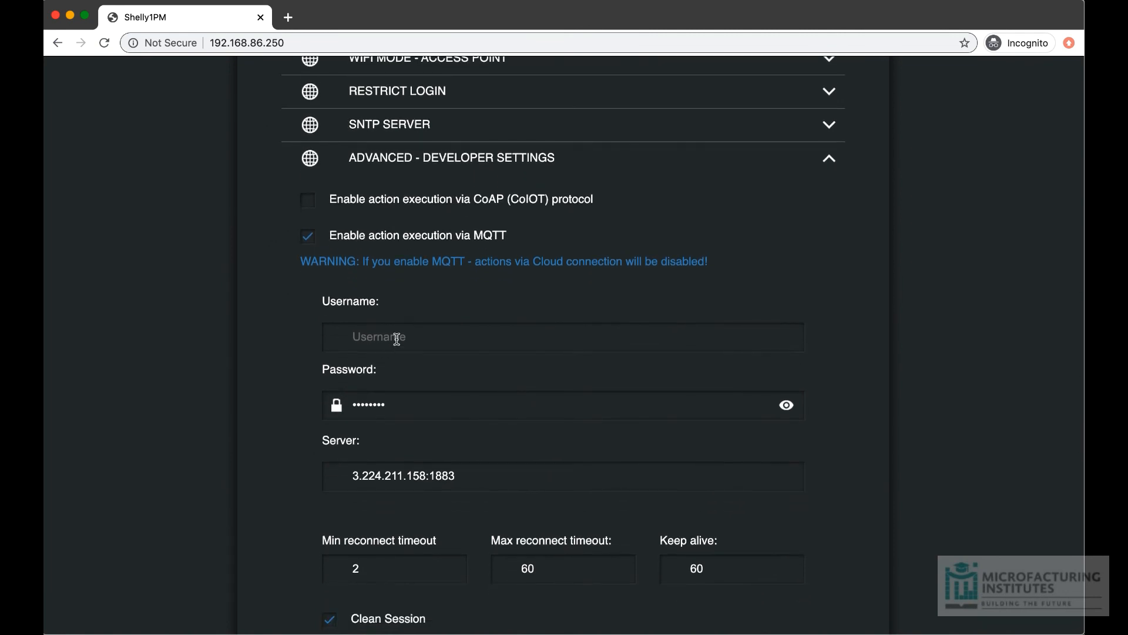
scroll(397, 339, "down", 1)
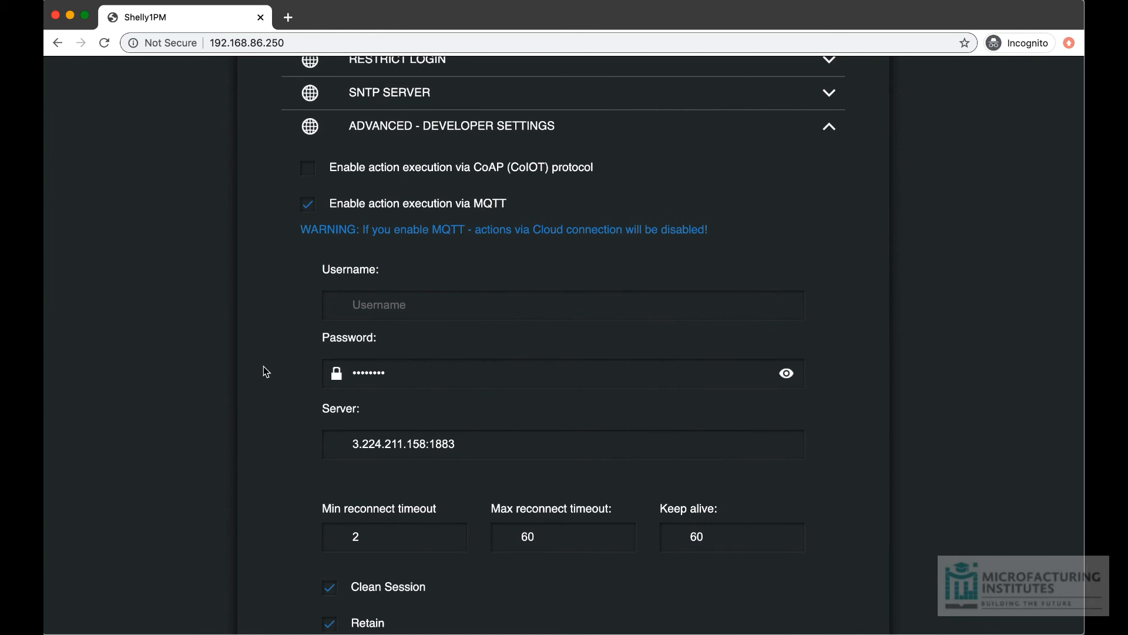
- Leave the MQTT username blank and clear the prefilled password field
left_click(423, 304)
left_click(421, 376)
scroll(469, 445, "down", 1)
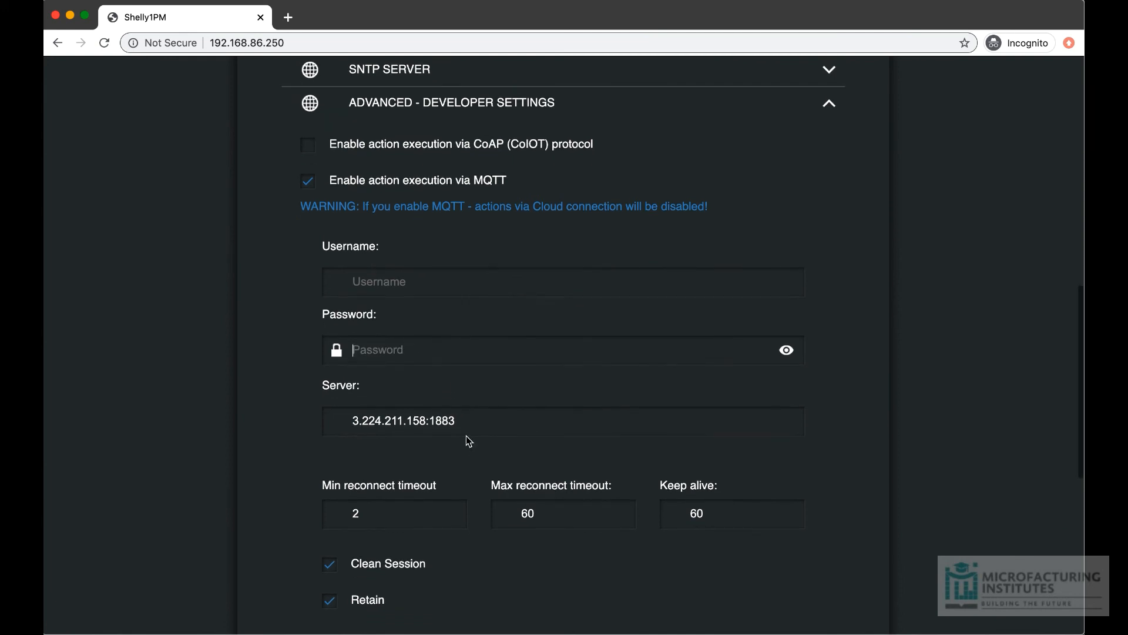
- Check the broker address and port in the MQTT Server field
left_click_drag(461, 422, 347, 424)
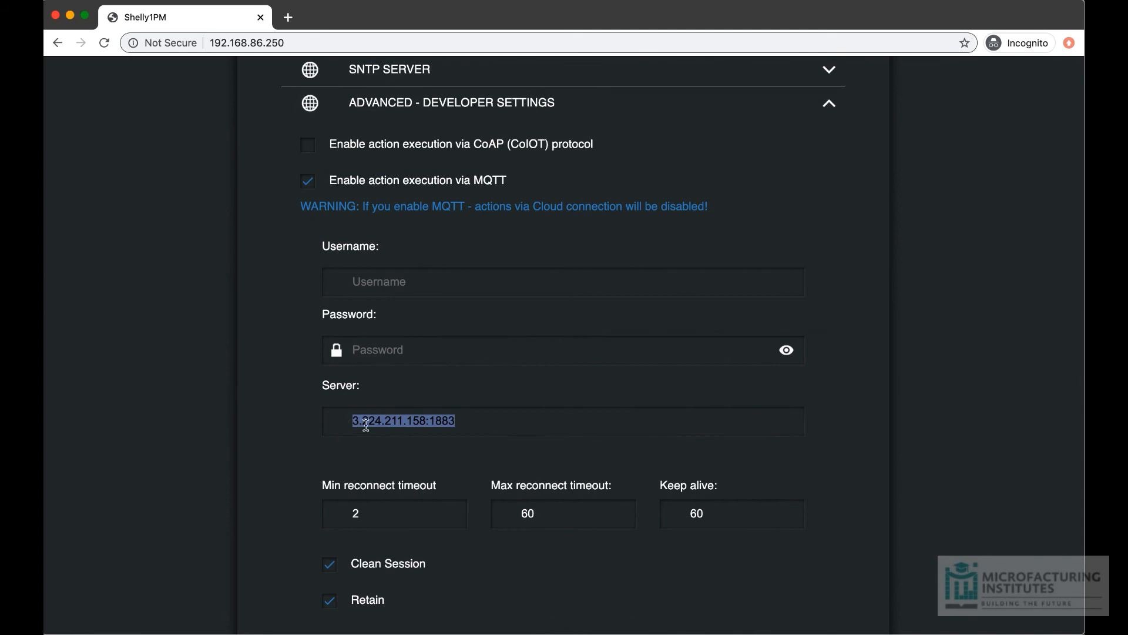
scroll(470, 448, "down", 1)
scroll(465, 389, "down", 1)
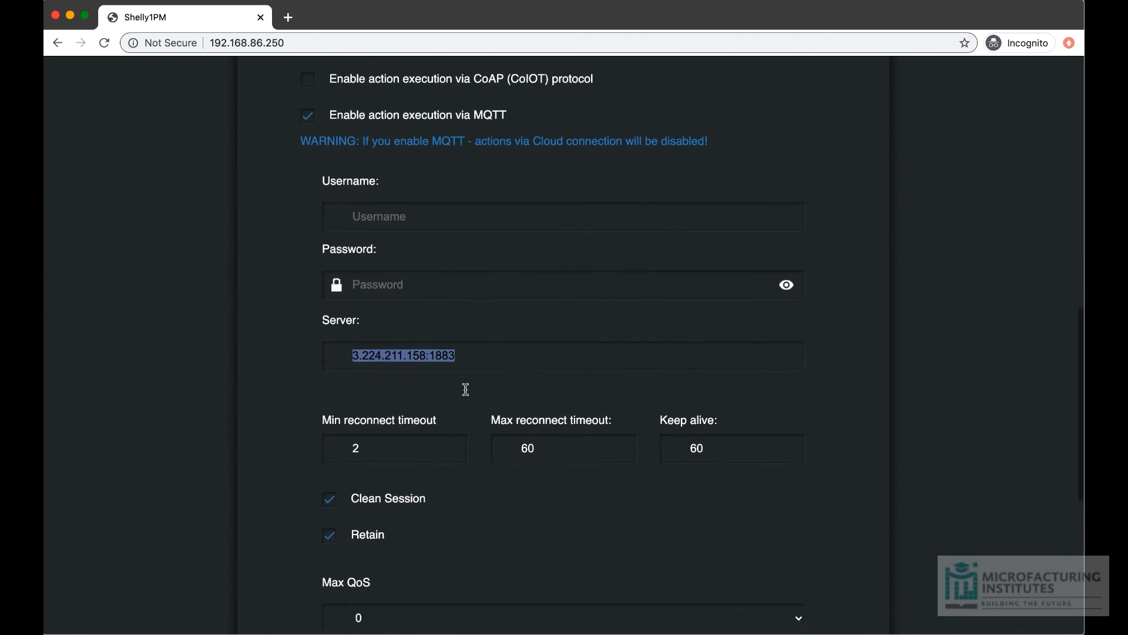
left_click(460, 357)
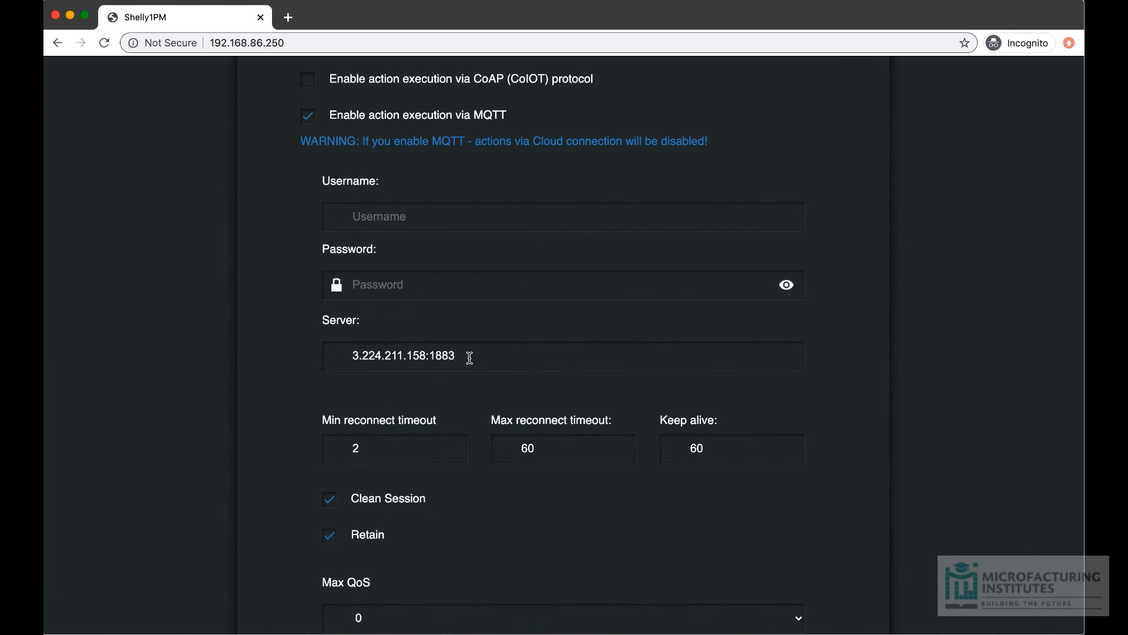
- Review the reconnect timeouts, Clean Session and Retain options, and choose 0 for Max QoS
scroll(395, 369, "down", 3)
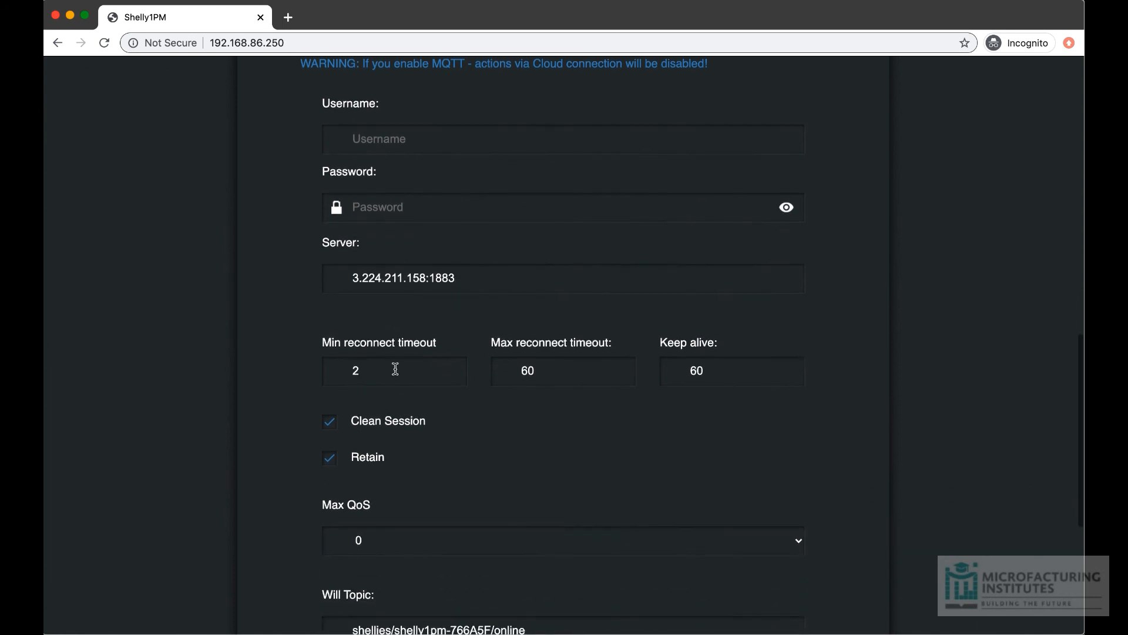
scroll(395, 369, "down", 2)
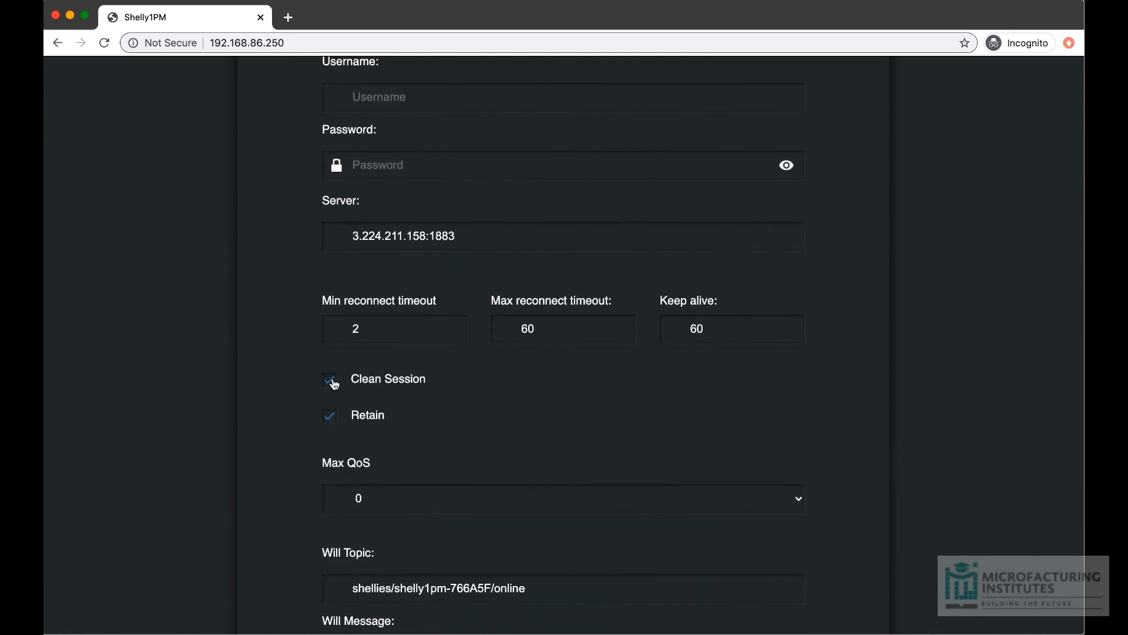
scroll(334, 416, "down", 2)
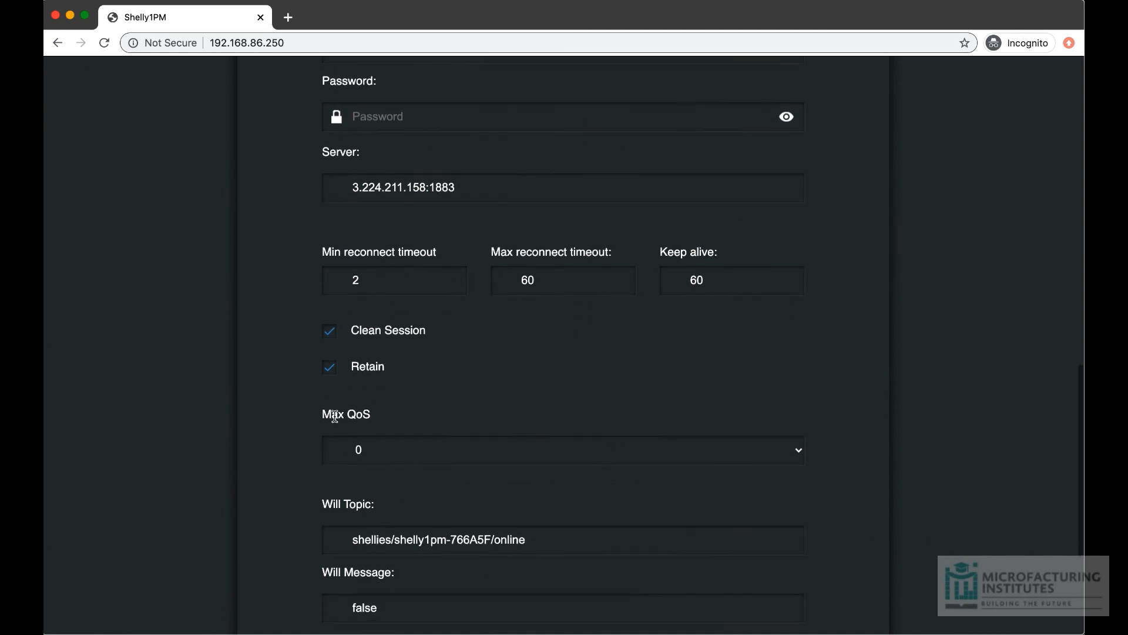
left_click(377, 459)
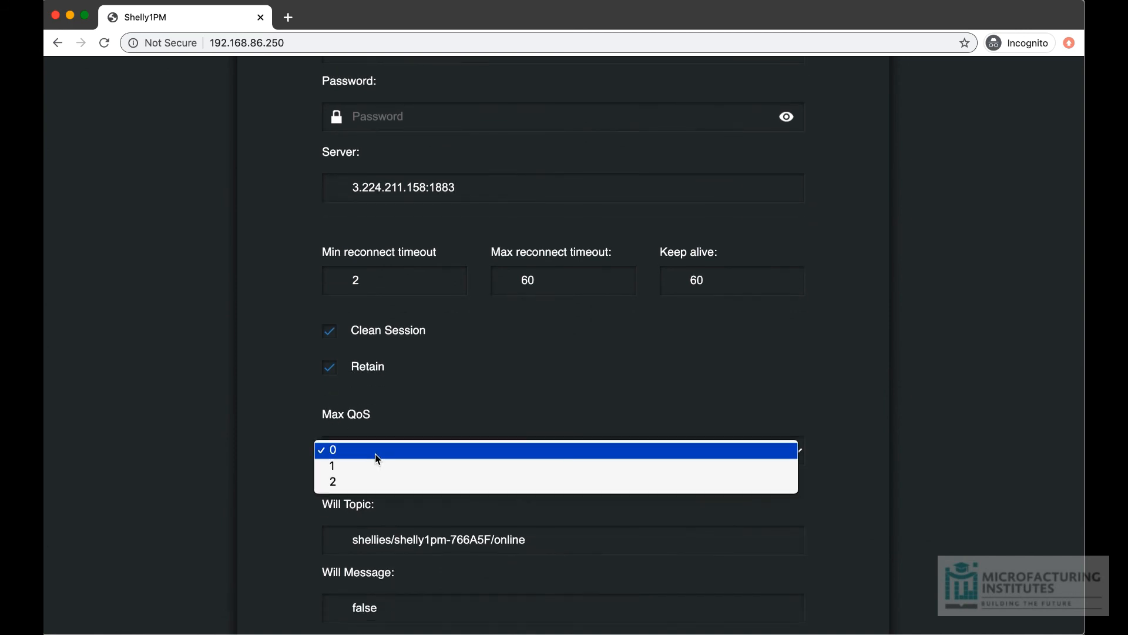
left_click(376, 453)
- Copy the Will Topic shellies/shelly1pm-766A5F/online and paste it into the text note, one blank line below the IP address
scroll(293, 450, "down", 1)
scroll(293, 450, "down", 3)
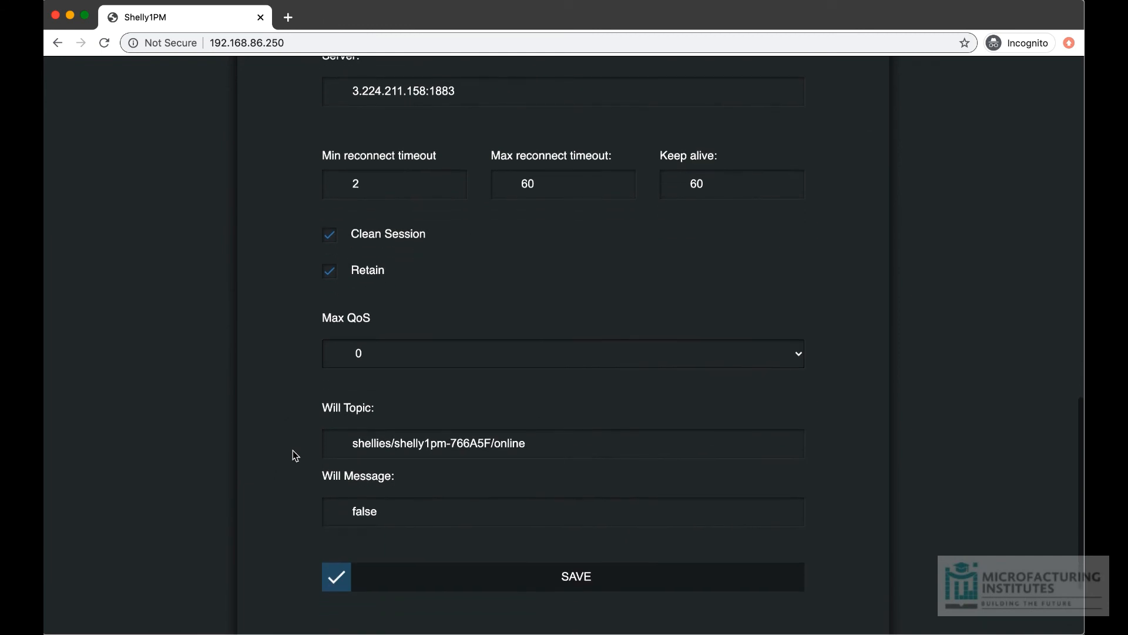
left_click_drag(544, 449, 329, 443)
key("super+c")
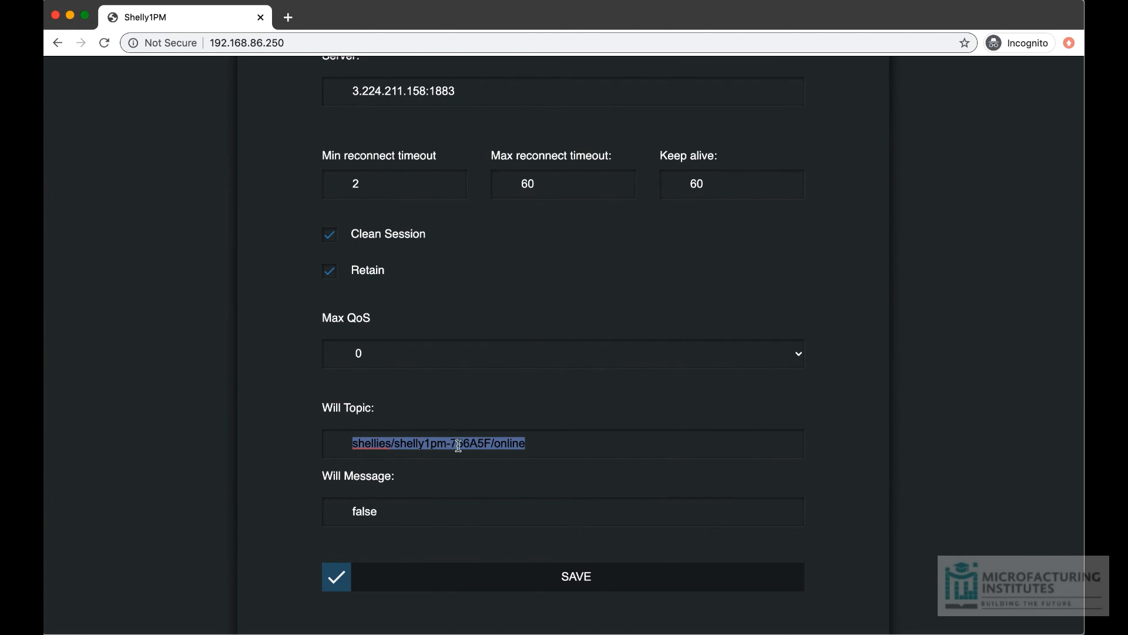
key("super+Tab")
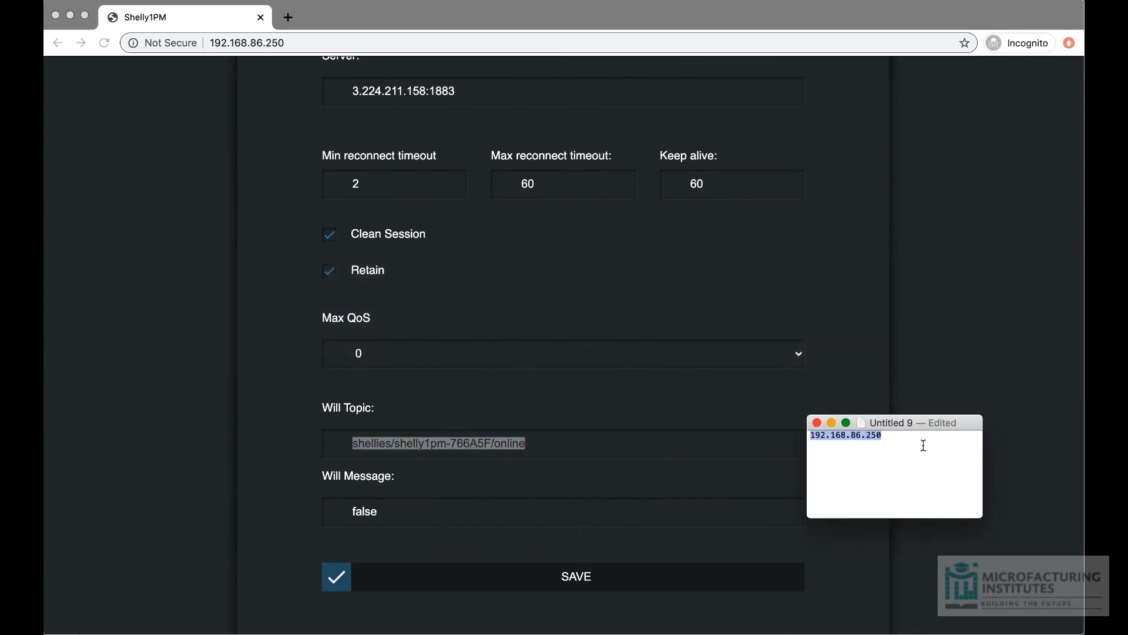
left_click(921, 446)
key("Return")
key("Return")
key("super+v")
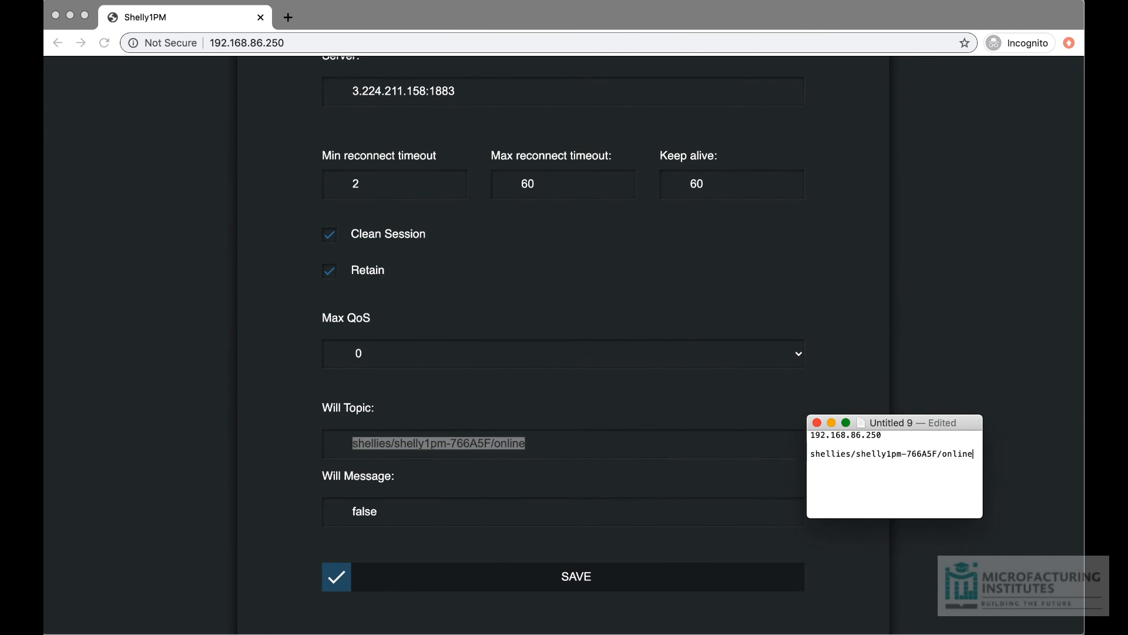
- Return to the Shelly page in the browser and save the MQTT settings
left_click(284, 425)
scroll(285, 425, "down", 2)
left_click(570, 541)
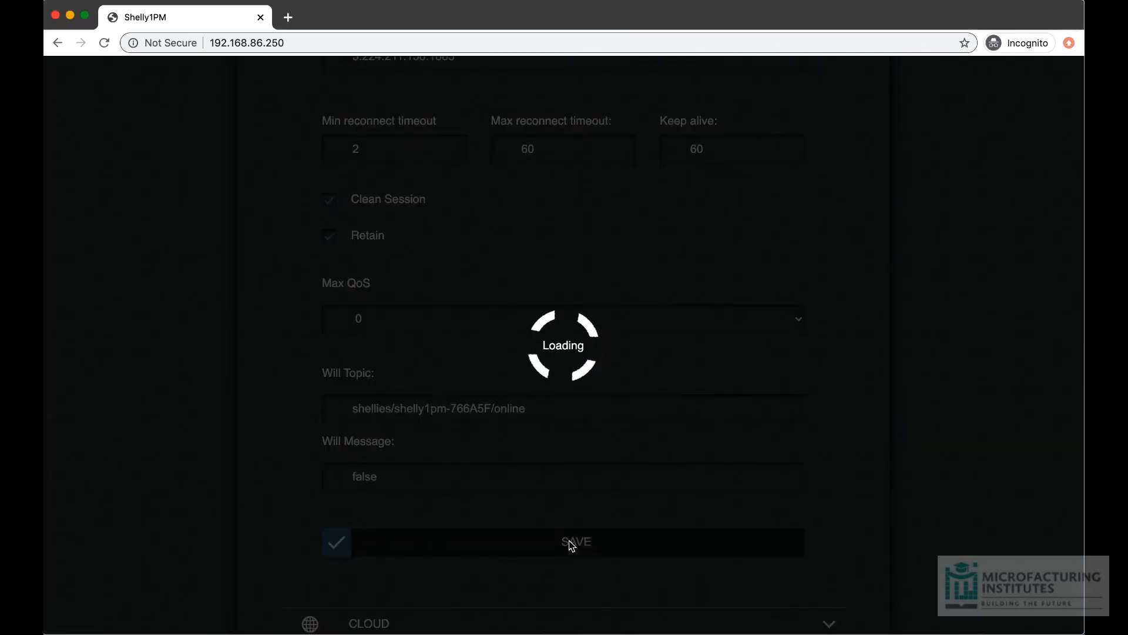
scroll(286, 344, "up", 1)
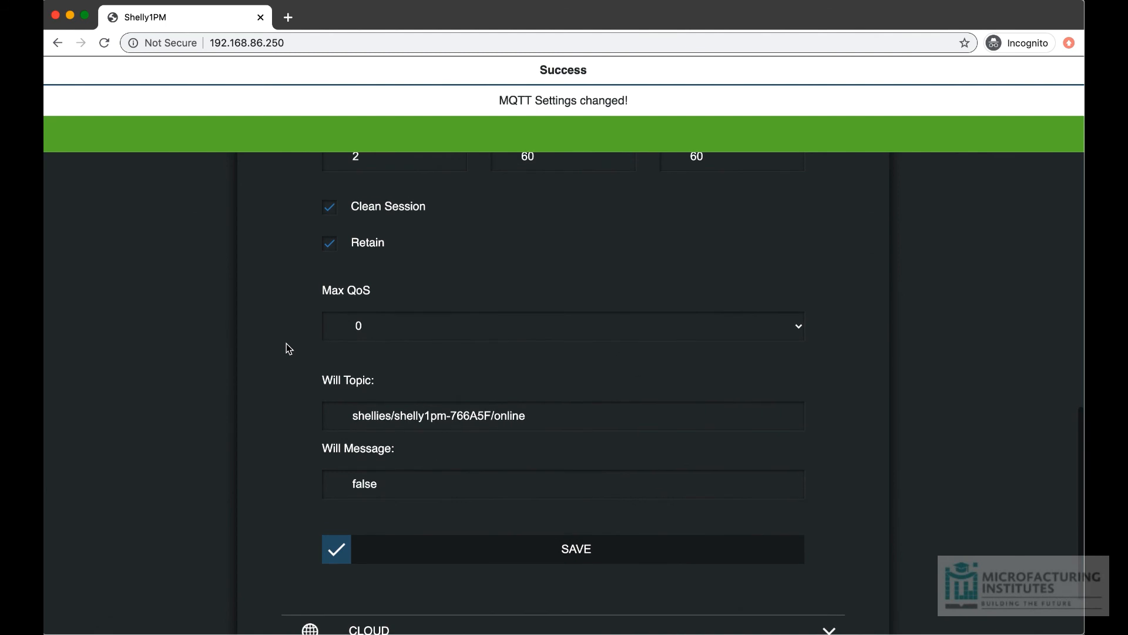